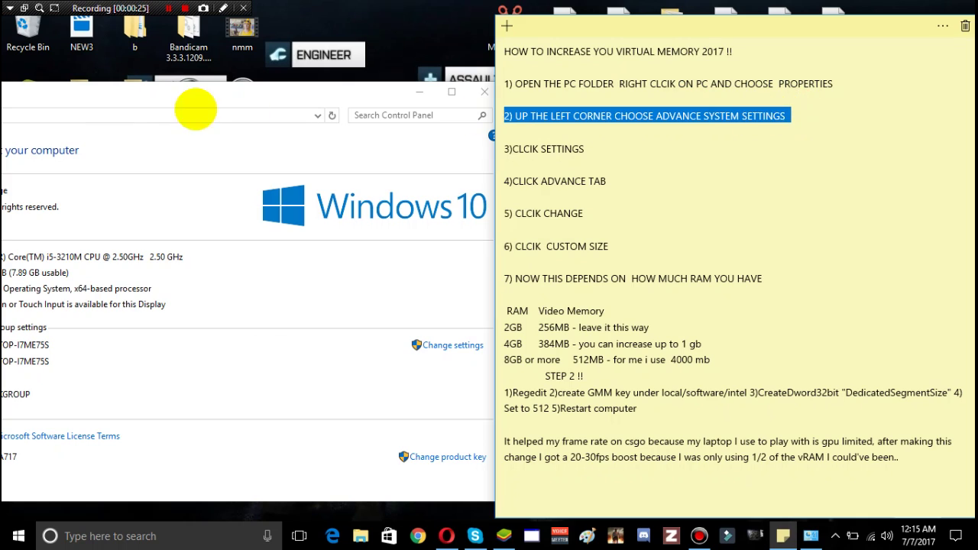
# Step: Open the advanced system settings from the System window and bring up the Performance settings
pyautogui.moveTo(234, 91); pyautogui.dragTo(611, 66)
pyautogui.click(145, 197)
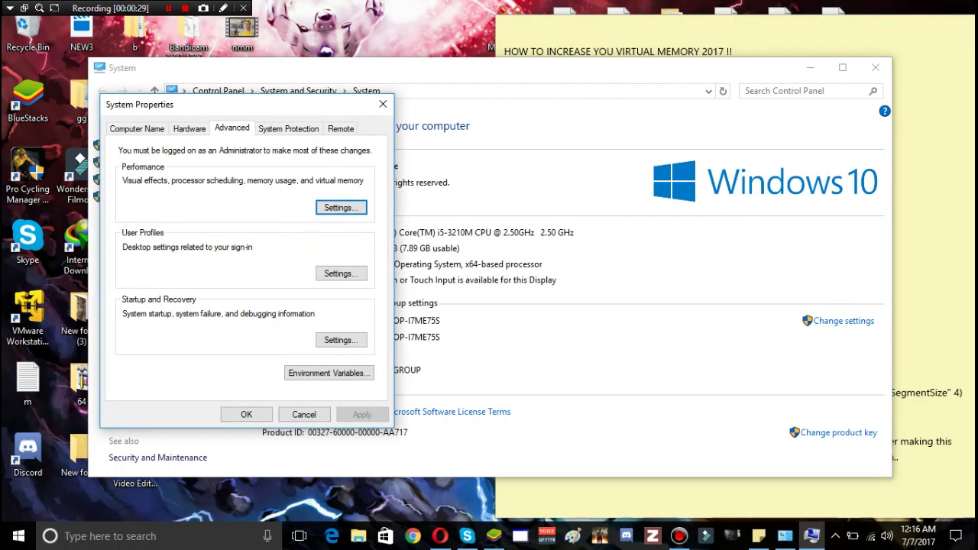
pyautogui.click(896, 199)
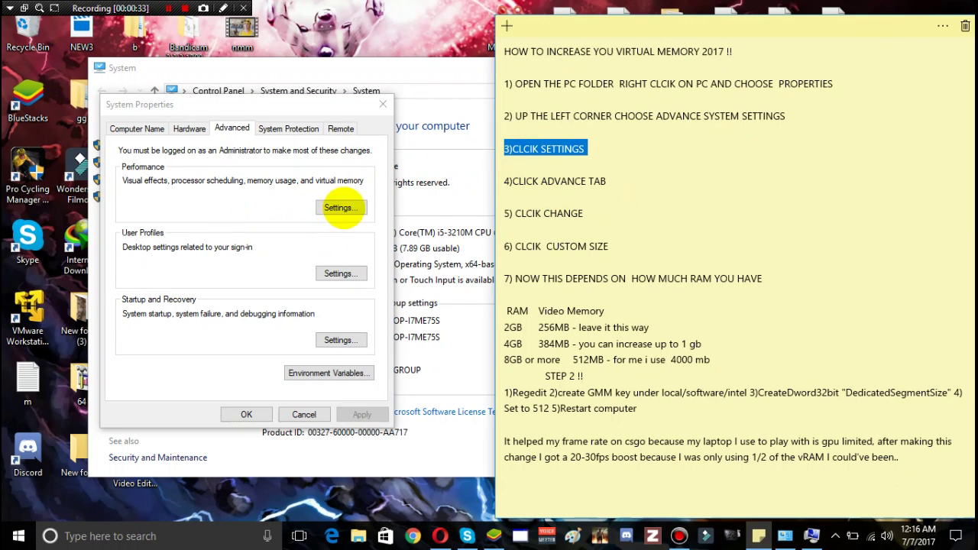
pyautogui.click(341, 207)
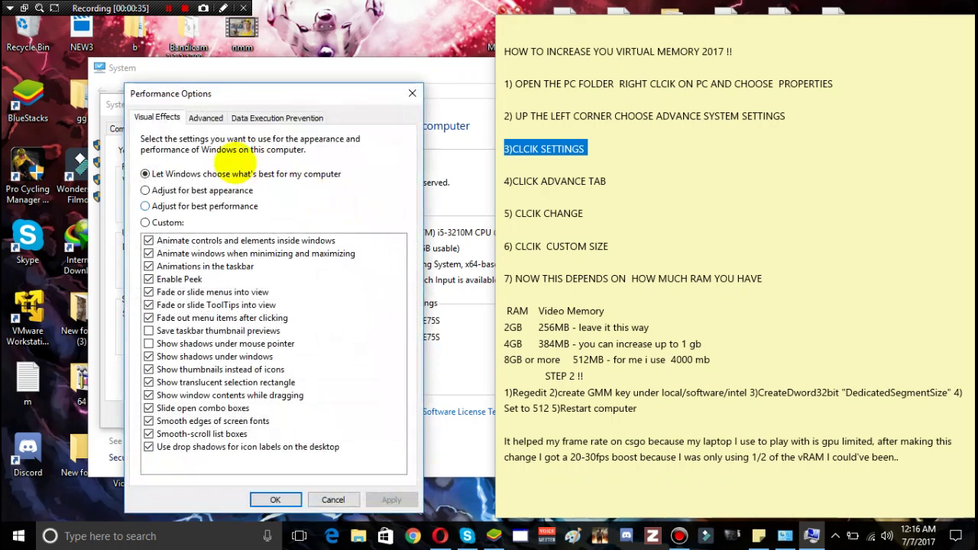
# Step: Open the virtual memory settings from the advanced performance options
pyautogui.tripleClick(575, 183)
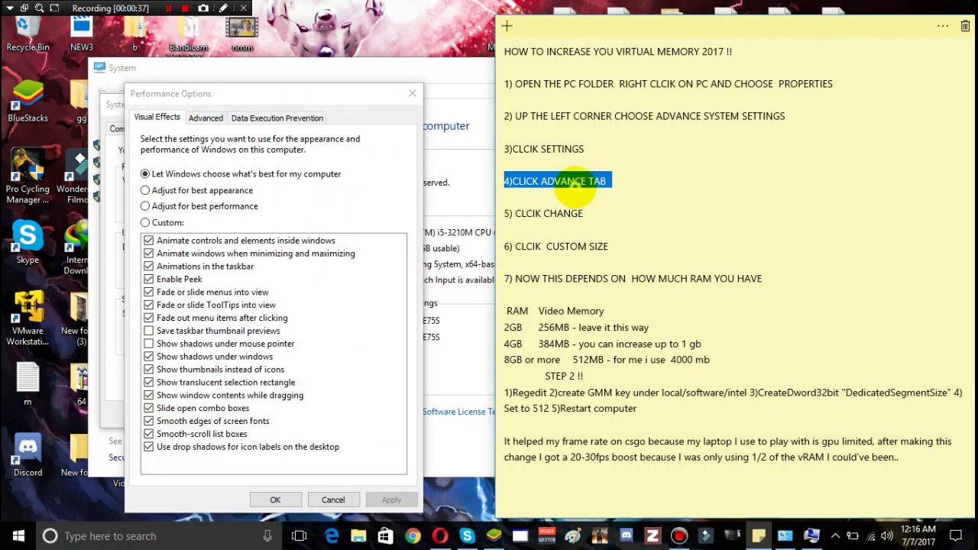
pyautogui.click(191, 90)
pyautogui.click(205, 118)
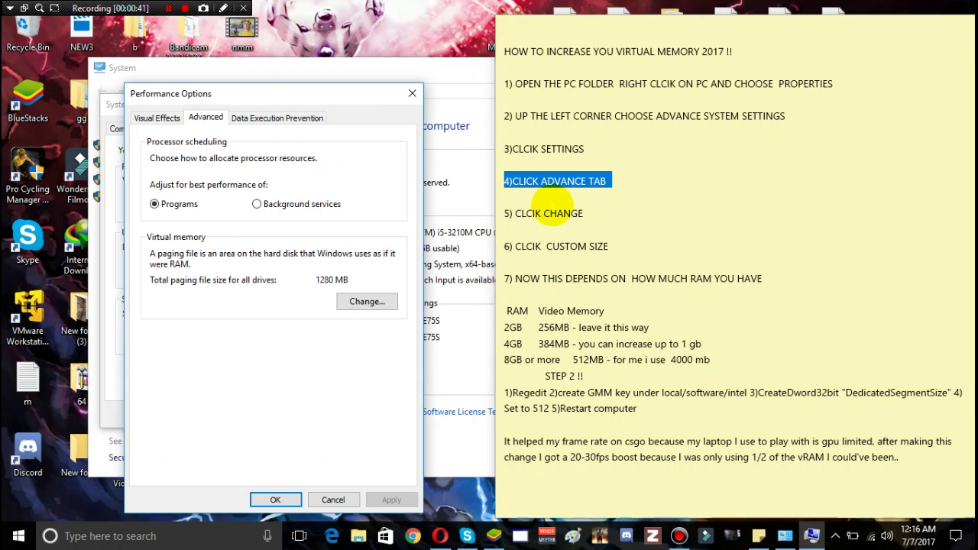
pyautogui.tripleClick(546, 213)
pyautogui.click(355, 301)
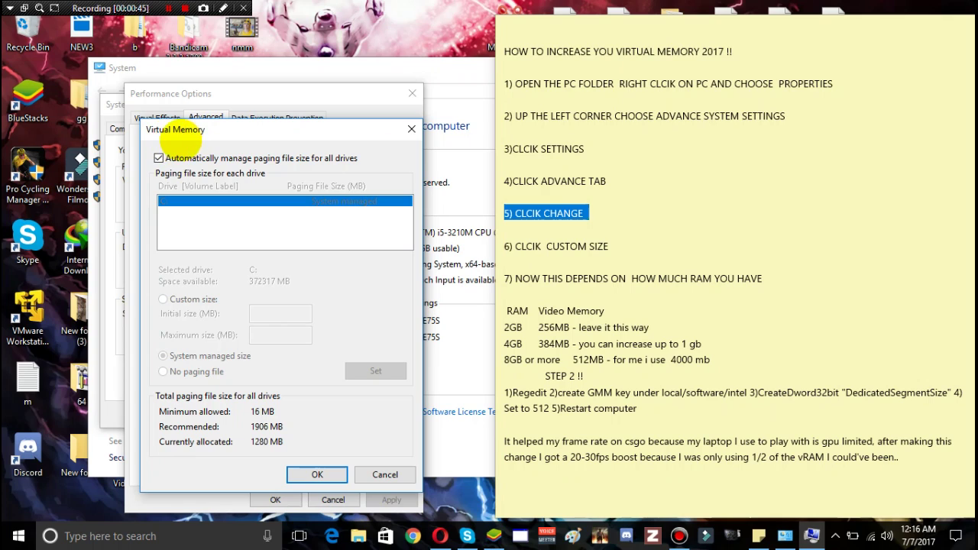
# Step: Turn off automatic paging file management for all drives and choose a custom size for drive C:
pyautogui.click(170, 157)
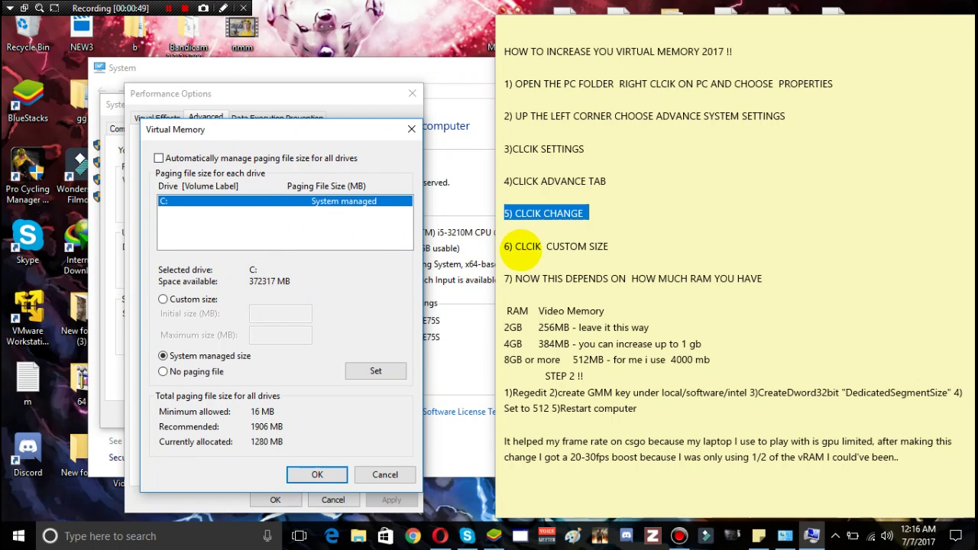
pyautogui.doubleClick(527, 246)
pyautogui.tripleClick(527, 246)
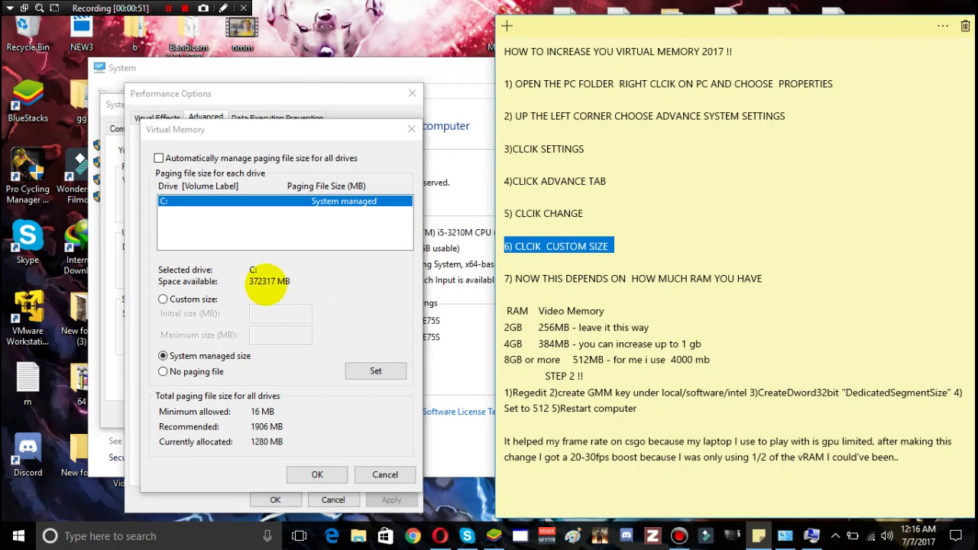
pyautogui.click(186, 297)
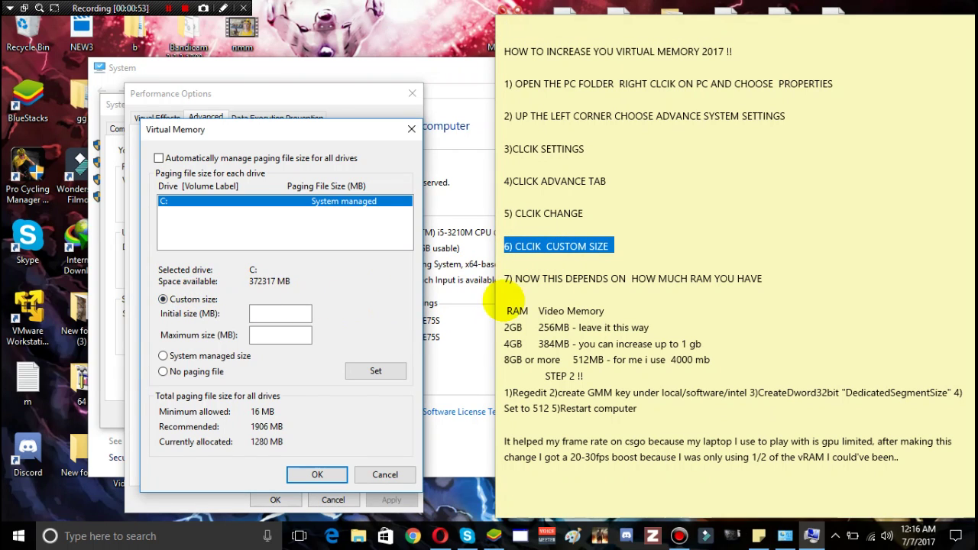
# Step: Go through the note's memory recommendations per RAM size and copy the value 4000 from the 8GB line
pyautogui.moveTo(514, 278); pyautogui.dragTo(760, 278)
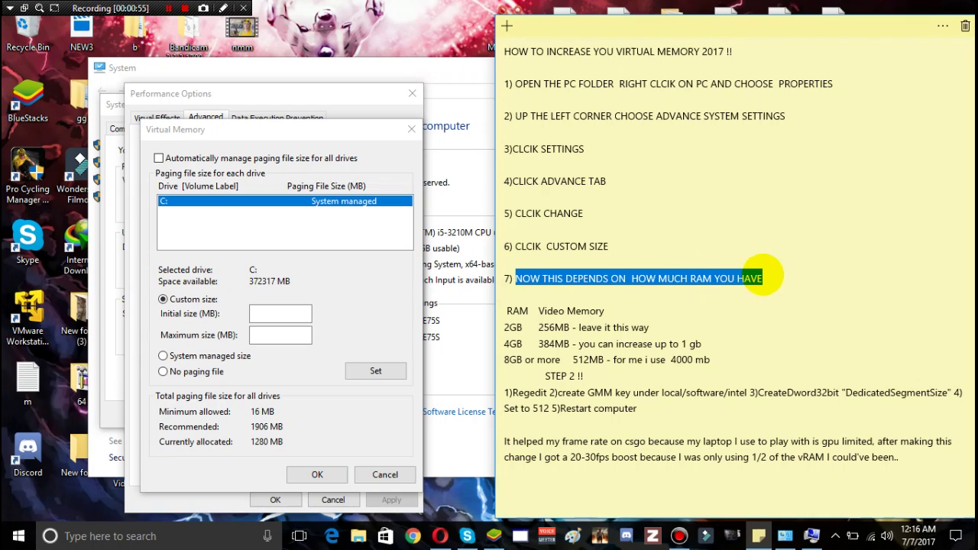
pyautogui.doubleClick(555, 328)
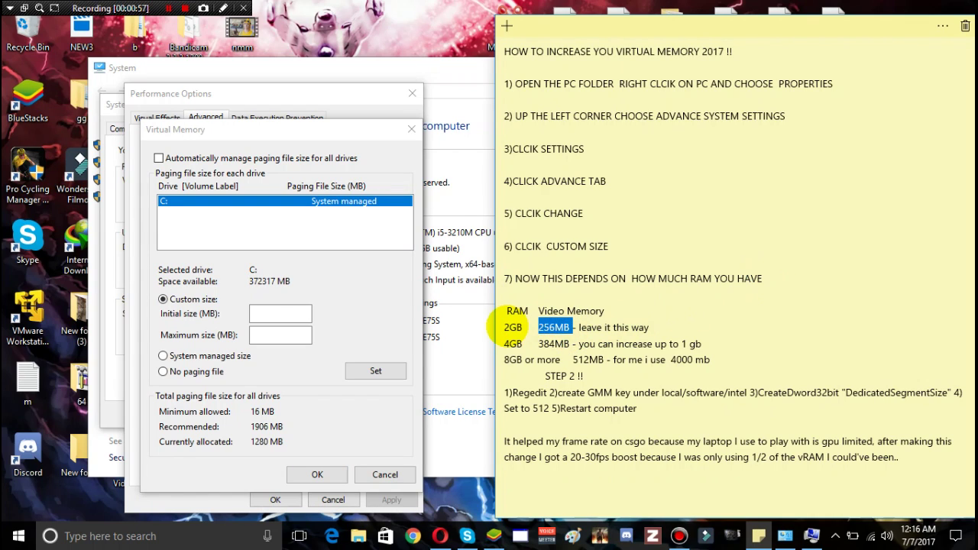
pyautogui.moveTo(538, 327); pyautogui.dragTo(649, 327)
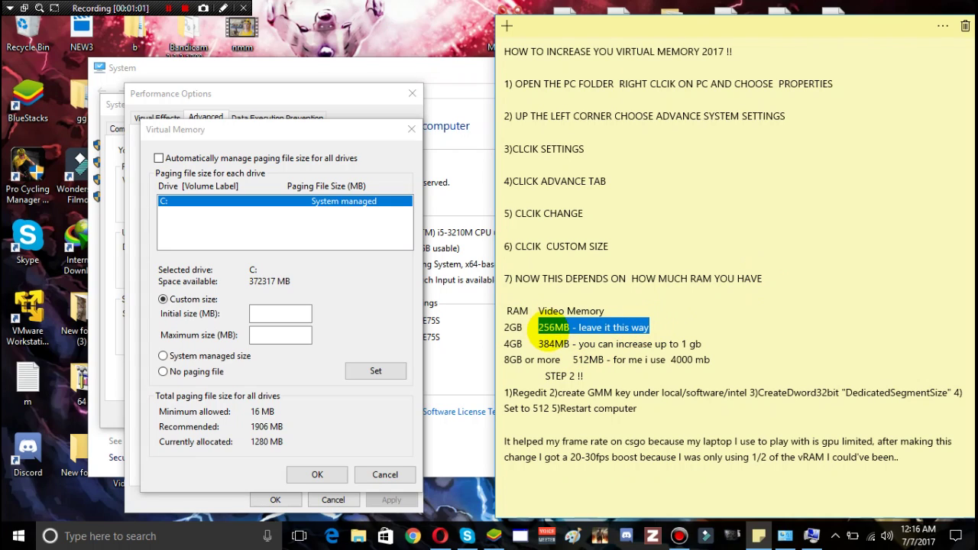
pyautogui.click(504, 344)
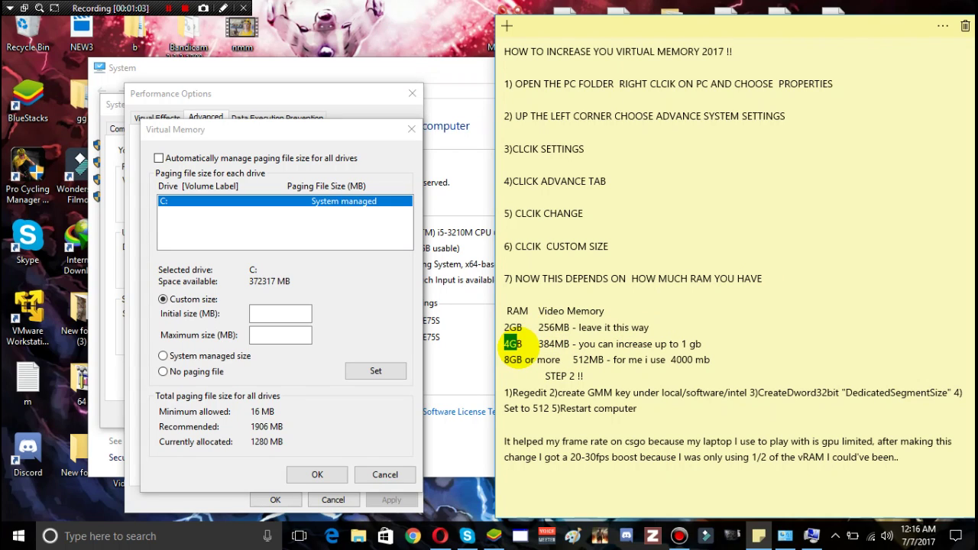
pyautogui.moveTo(538, 344); pyautogui.dragTo(658, 348)
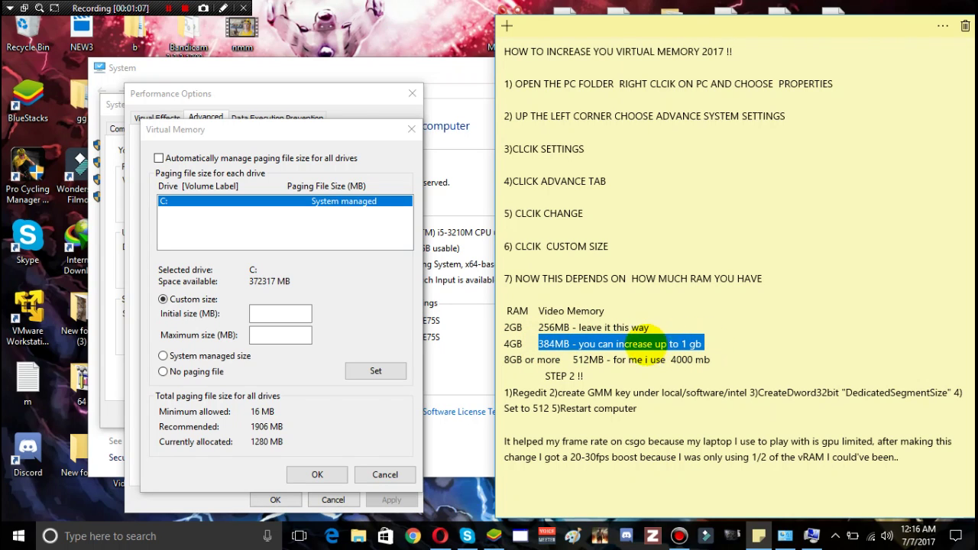
pyautogui.moveTo(573, 359); pyautogui.dragTo(677, 359)
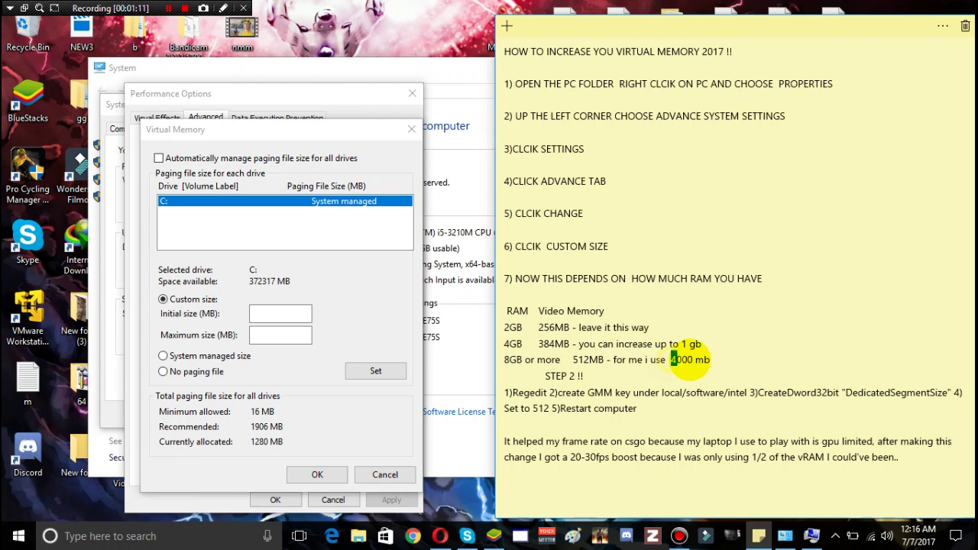
pyautogui.rightClick(682, 359)
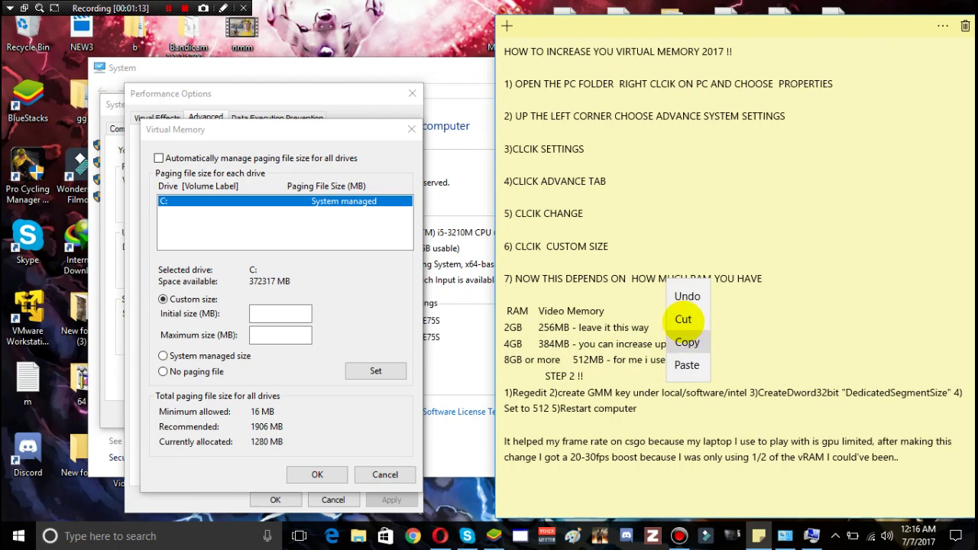
pyautogui.click(685, 404)
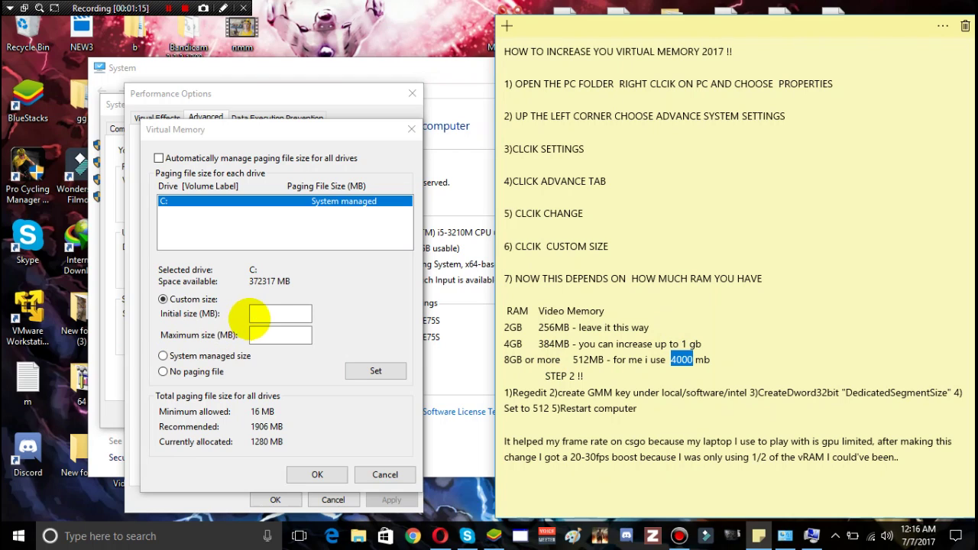
# Step: Set the initial and maximum paging file sizes of drive C: to 4000 MB and confirm the change
pyautogui.click(258, 313)
pyautogui.rightClick(259, 315)
pyautogui.click(276, 375)
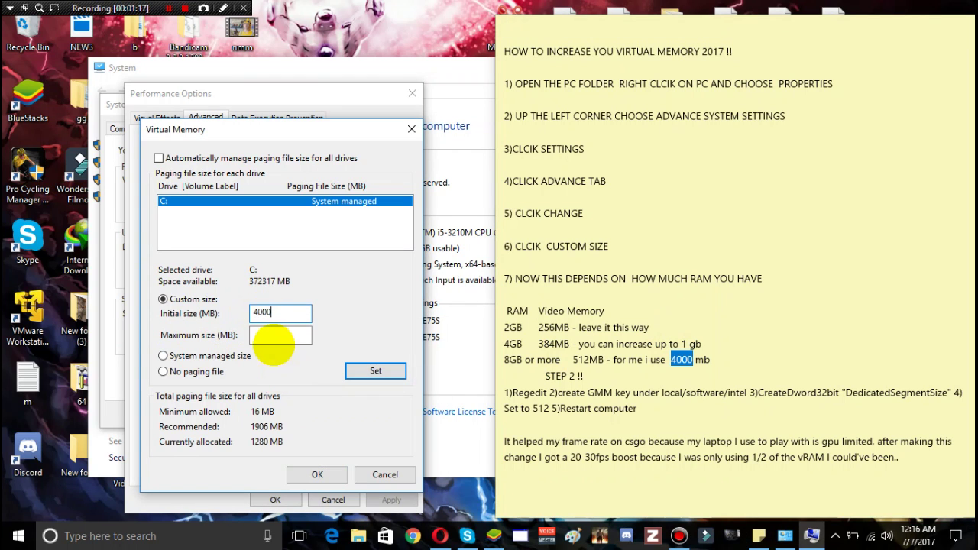
pyautogui.rightClick(275, 336)
pyautogui.click(283, 199)
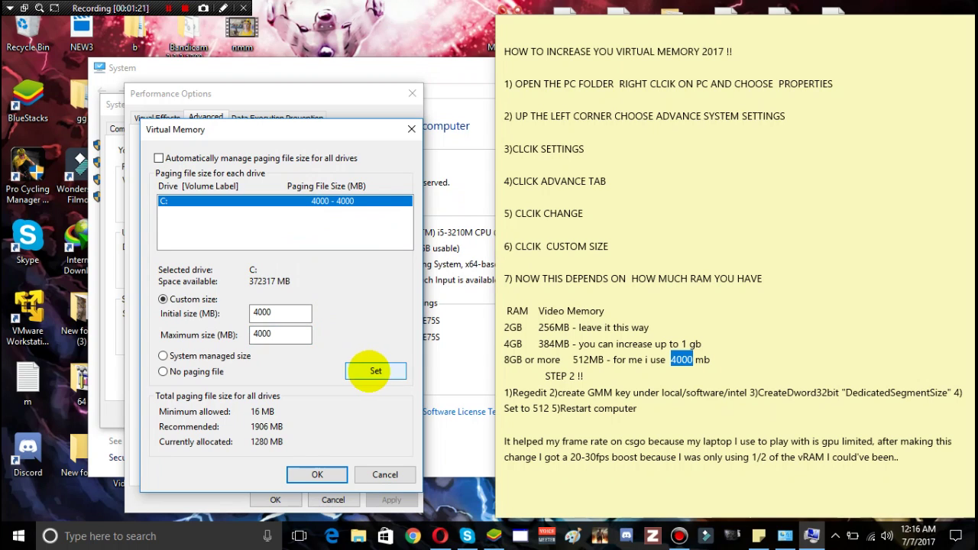
pyautogui.click(317, 474)
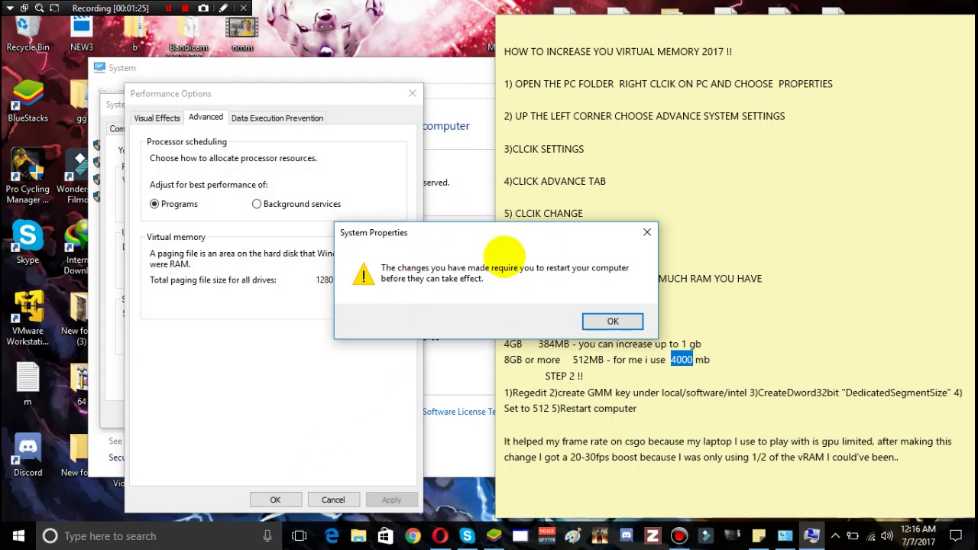
pyautogui.click(612, 320)
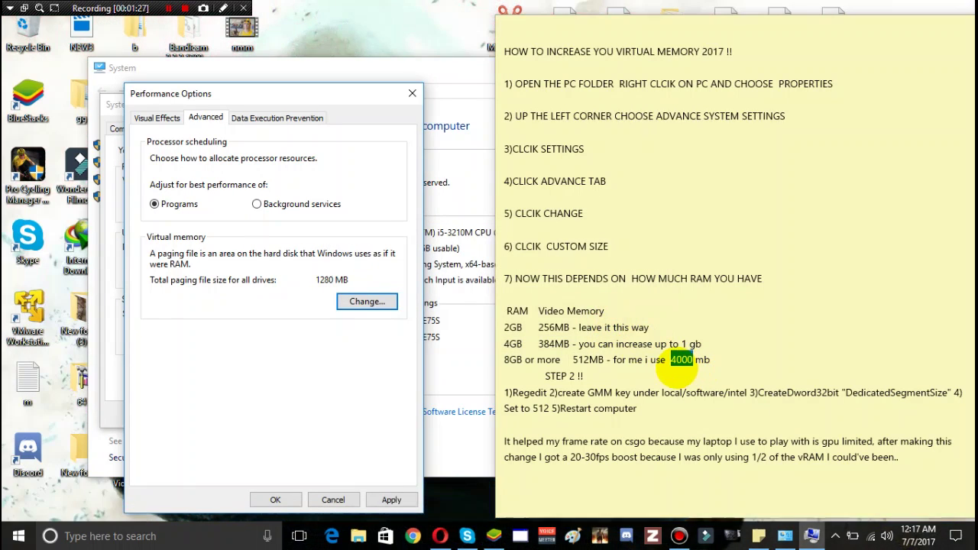
# Step: Add the line "restart laptop !!" to the note below the 8GB recommendation
pyautogui.click(710, 362)
pyautogui.press('Return')
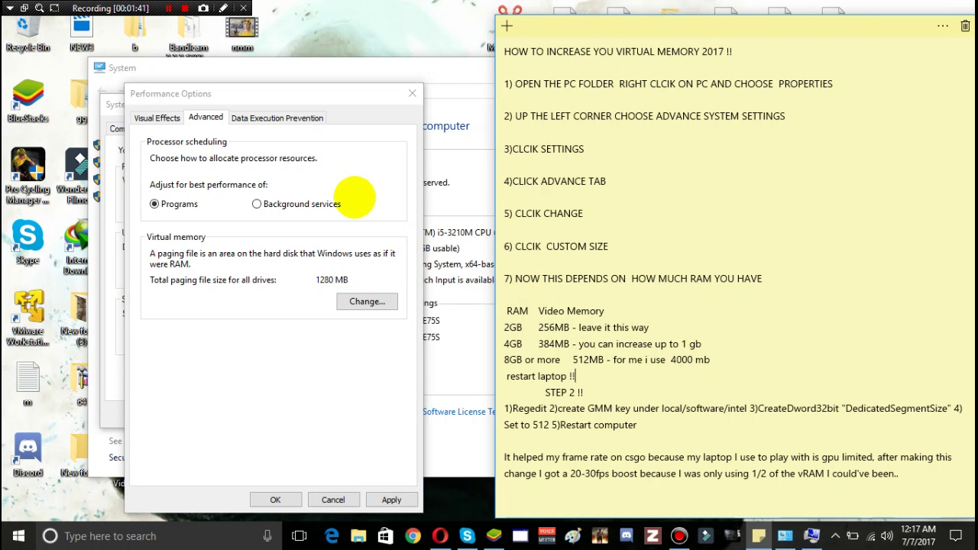
# Step: Close the Performance Options, System Properties and System windows
pyautogui.click(340, 237)
pyautogui.click(412, 94)
pyautogui.click(383, 104)
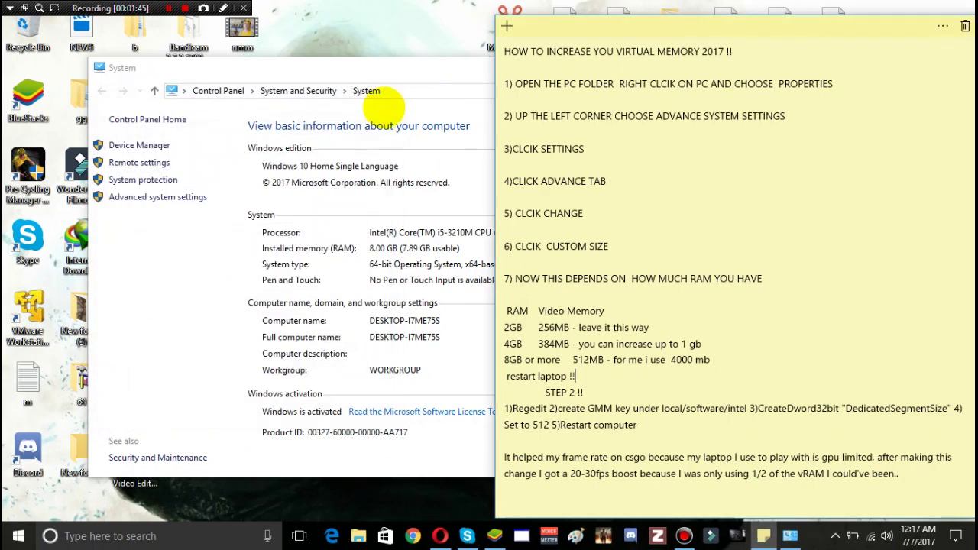
pyautogui.click(415, 72)
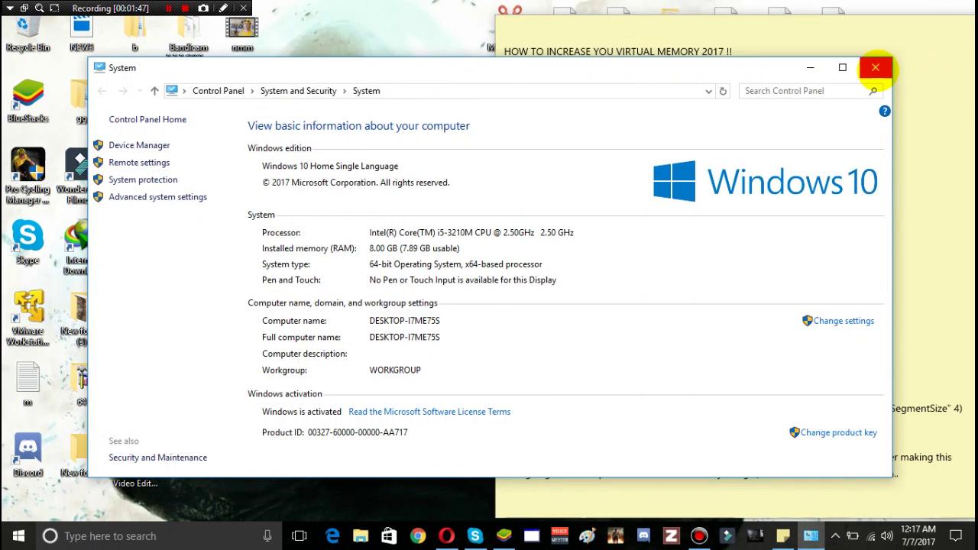
pyautogui.click(874, 67)
# Step: Copy the word "Regedit" from the STEP 2 instructions in the note
pyautogui.moveTo(544, 391); pyautogui.dragTo(609, 391)
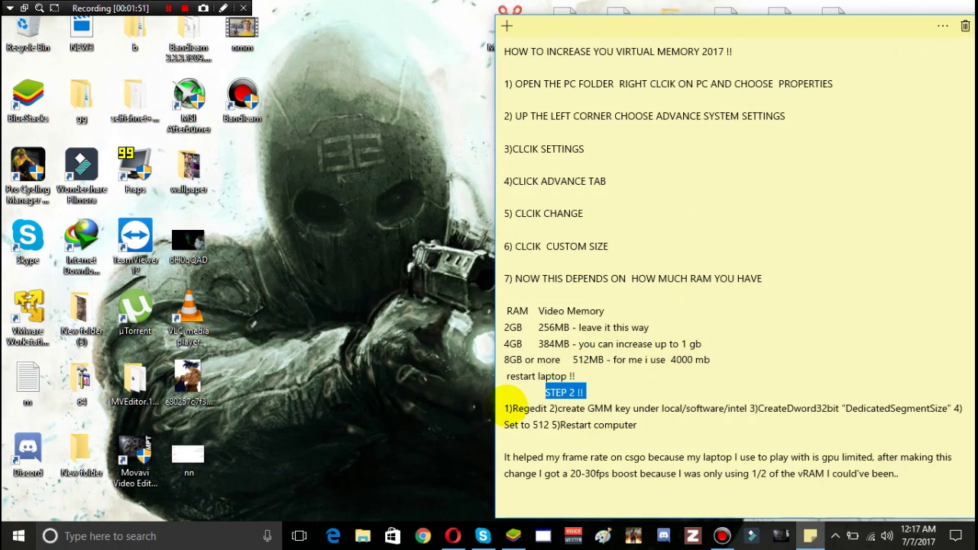
pyautogui.moveTo(512, 409); pyautogui.dragTo(550, 407)
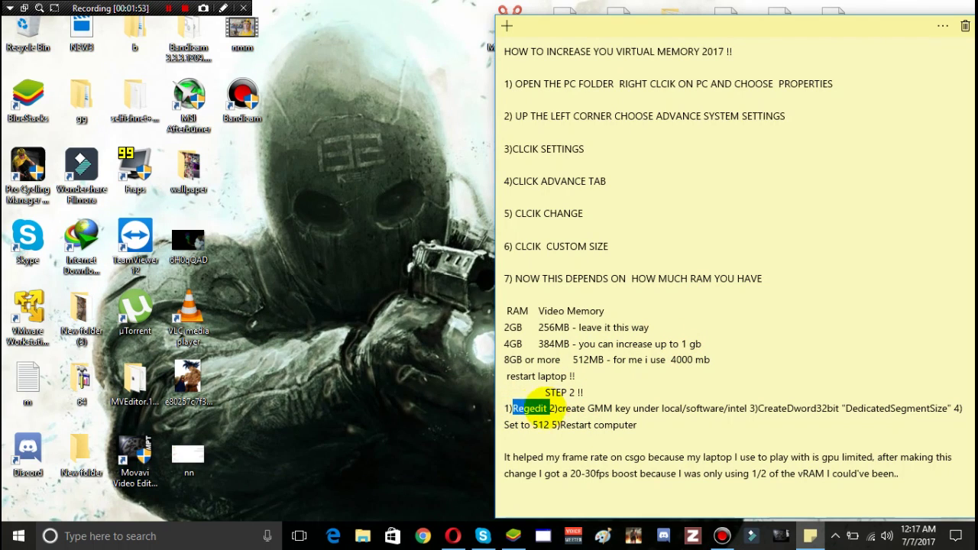
pyautogui.rightClick(539, 408)
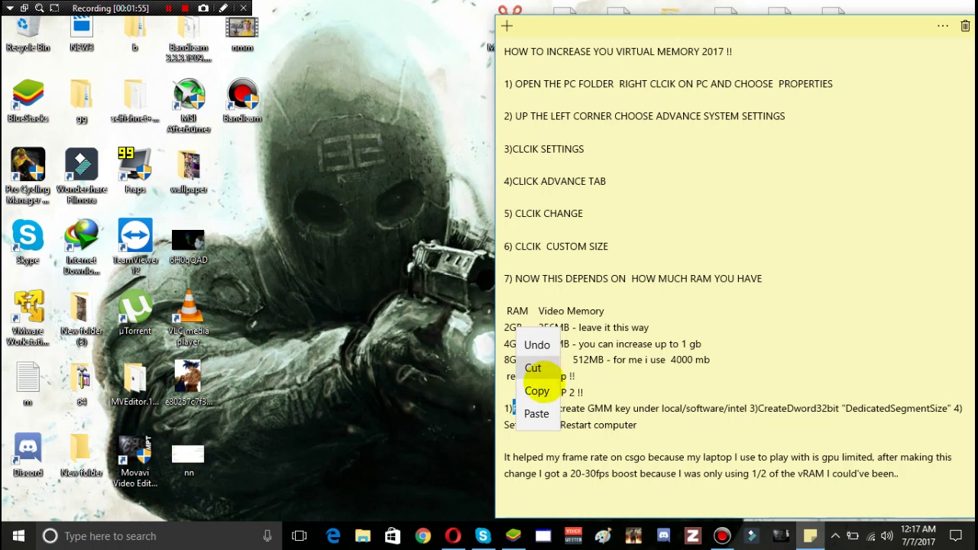
pyautogui.click(534, 388)
# Step: Open Task Manager and run "Regedit" as a new task to launch the Registry Editor
pyautogui.rightClick(846, 527)
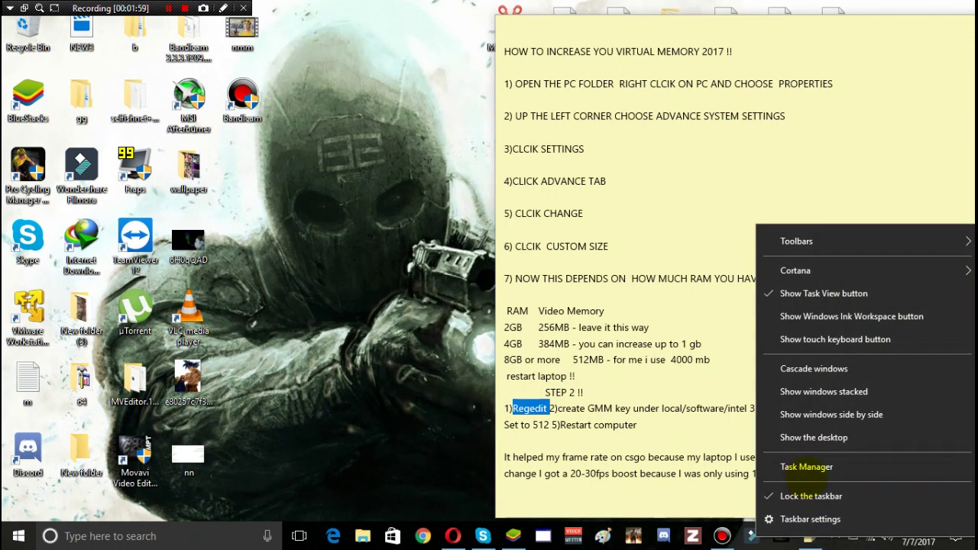
pyautogui.click(806, 466)
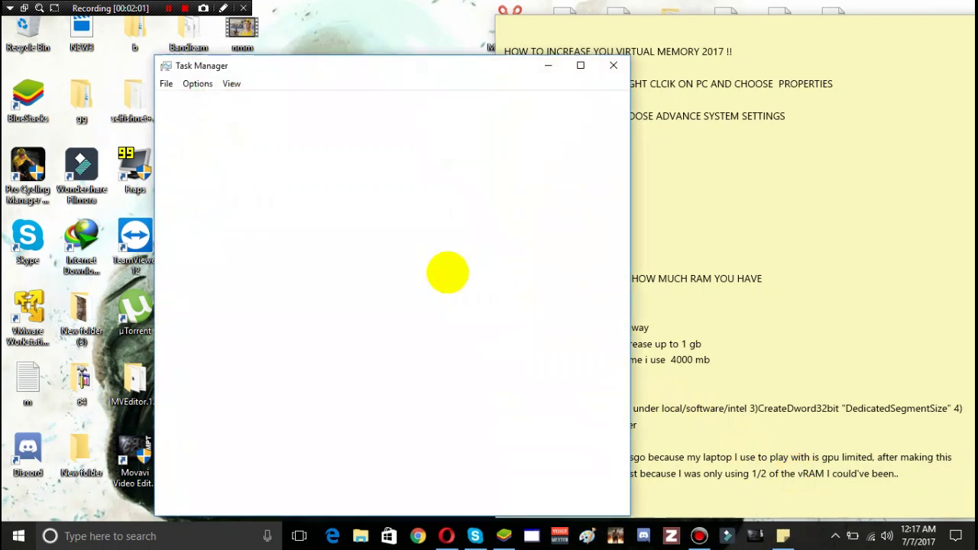
pyautogui.click(166, 83)
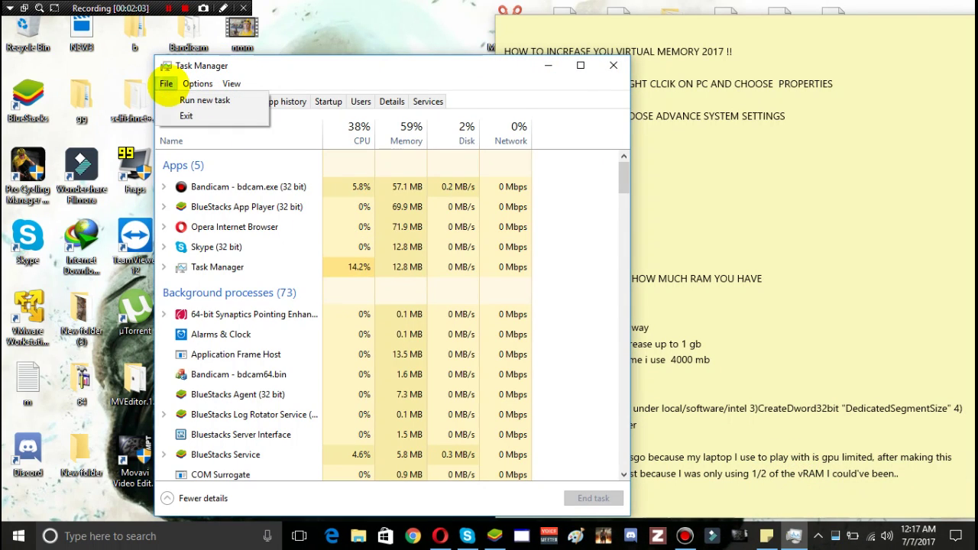
pyautogui.click(212, 101)
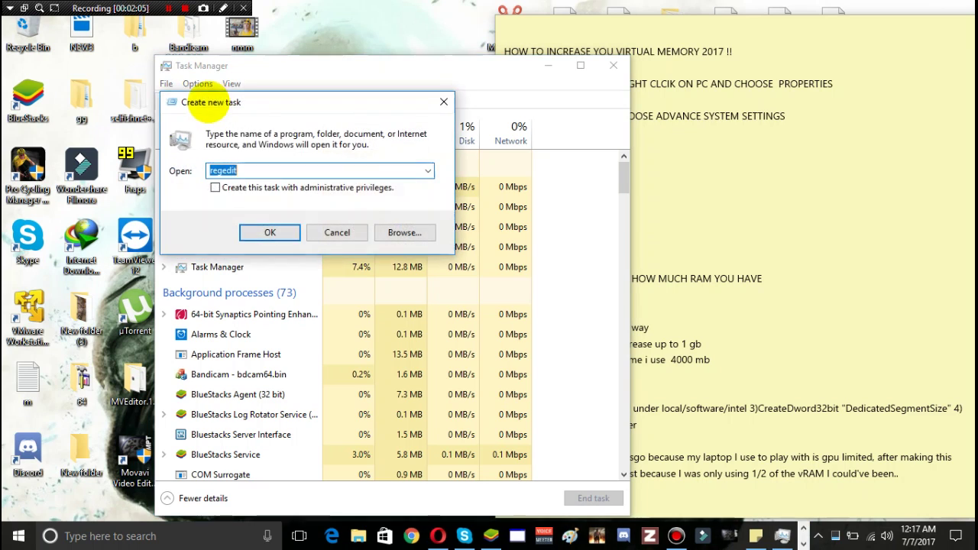
pyautogui.rightClick(220, 168)
pyautogui.click(252, 227)
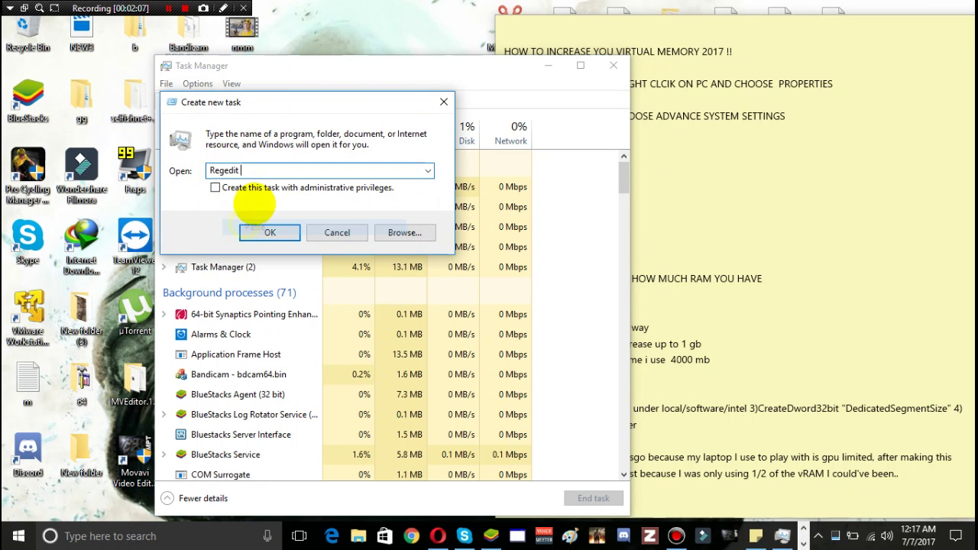
pyautogui.click(270, 232)
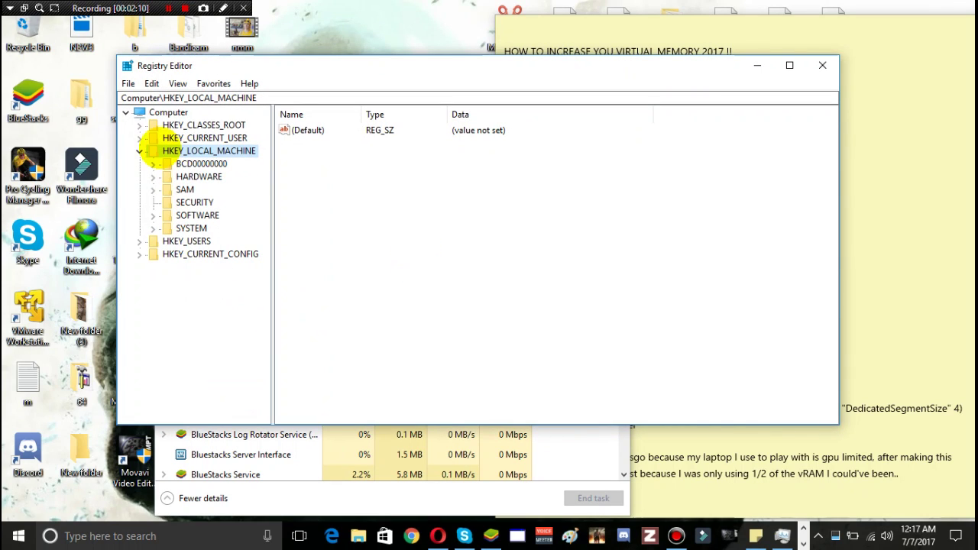
# Step: Expand HKEY_LOCAL_MACHINE and its SOFTWARE key in the registry tree and select the Intel key
pyautogui.click(139, 151)
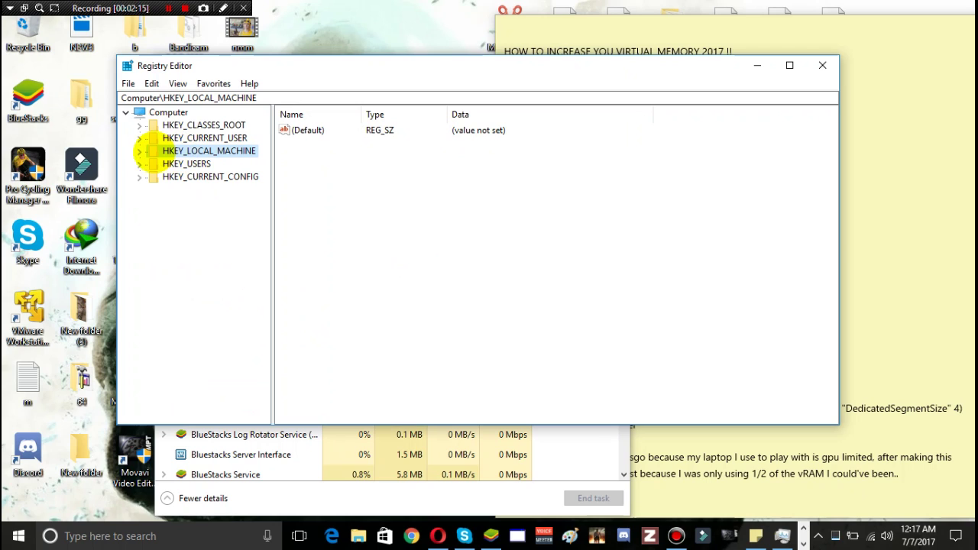
pyautogui.click(139, 151)
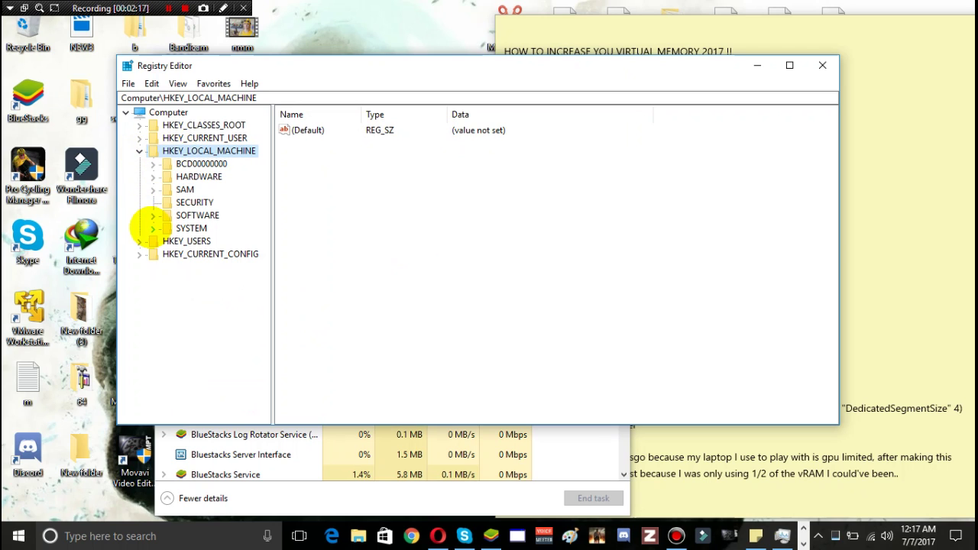
pyautogui.click(153, 227)
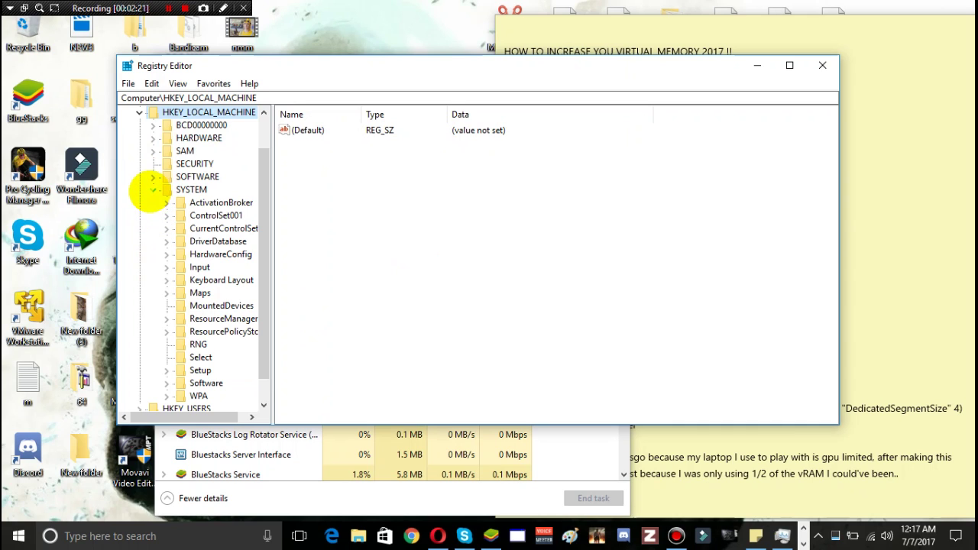
pyautogui.click(153, 189)
pyautogui.click(153, 214)
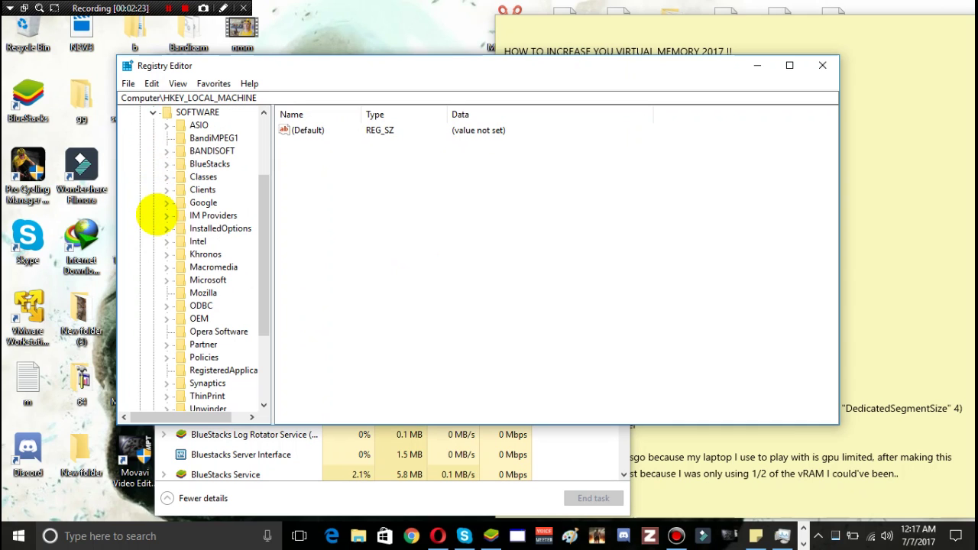
pyautogui.click(166, 240)
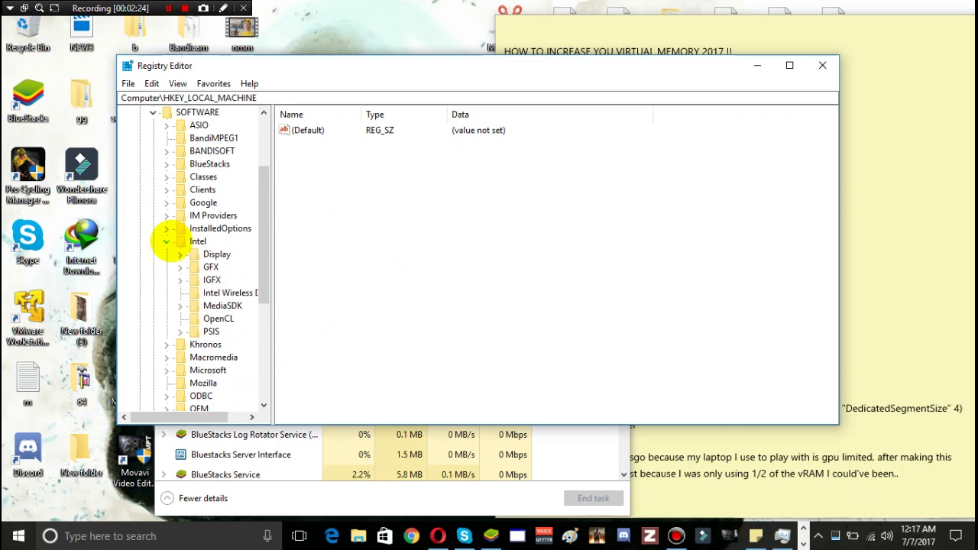
pyautogui.click(187, 240)
pyautogui.rightClick(192, 242)
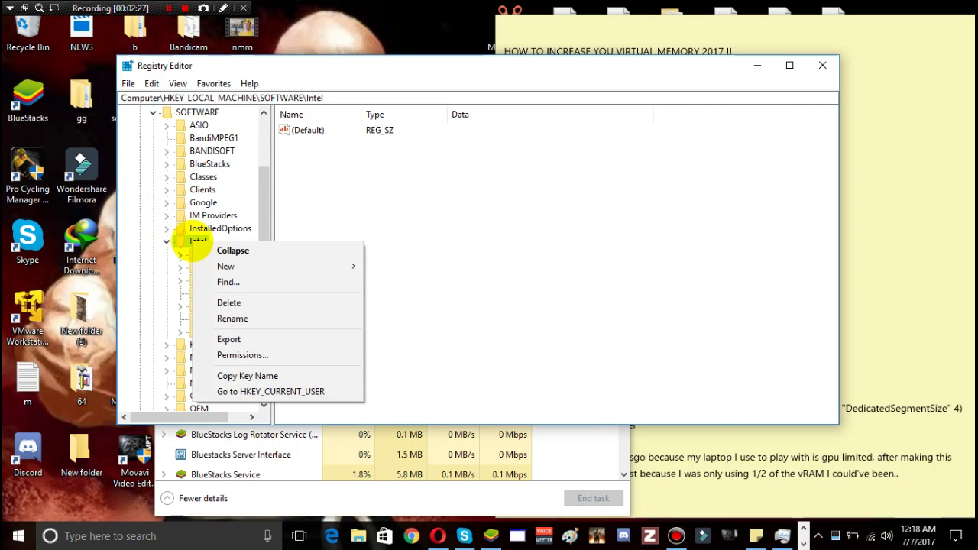
# Step: Read the STEP 2 instructions in the note about the GMM key and the 32-bit DWORD
pyautogui.click(804, 439)
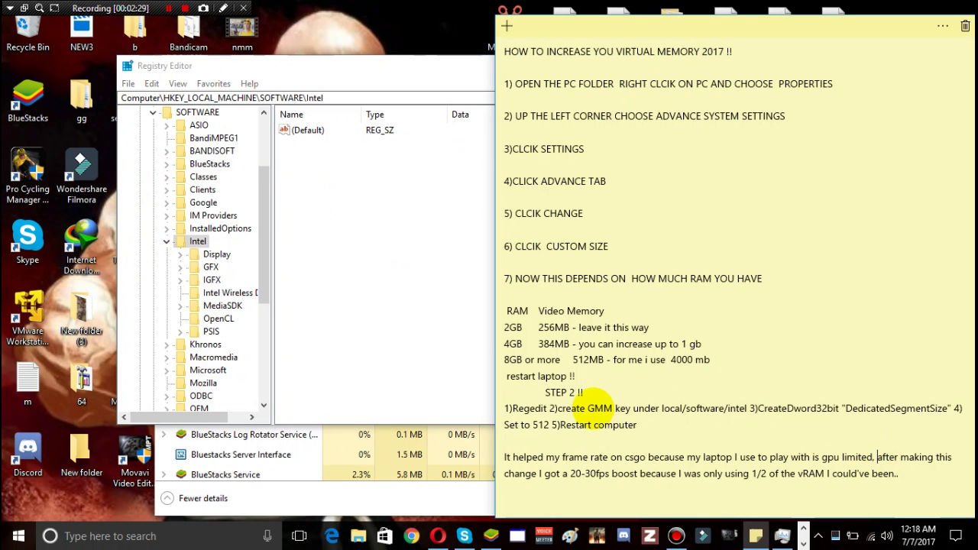
pyautogui.moveTo(512, 408); pyautogui.dragTo(741, 431)
pyautogui.click(644, 409)
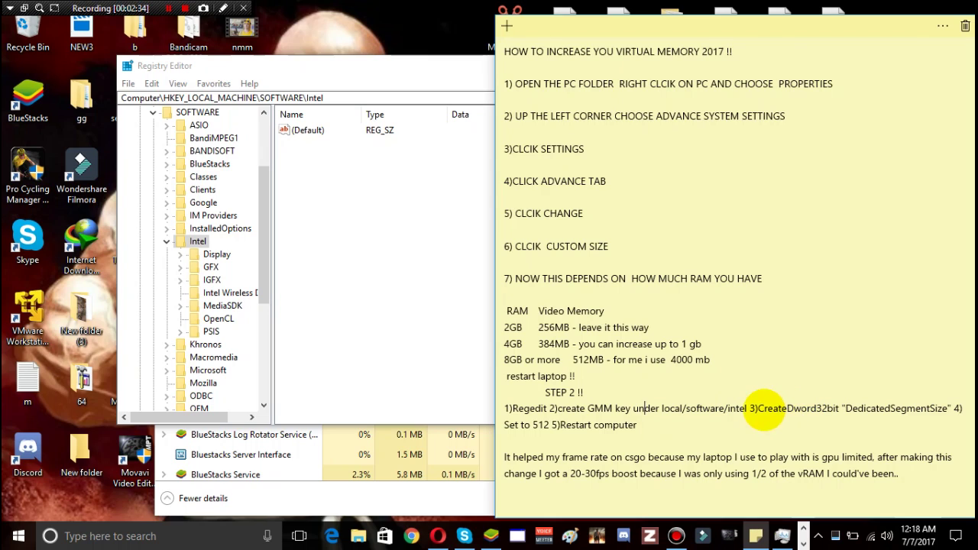
pyautogui.moveTo(758, 407); pyautogui.dragTo(907, 410)
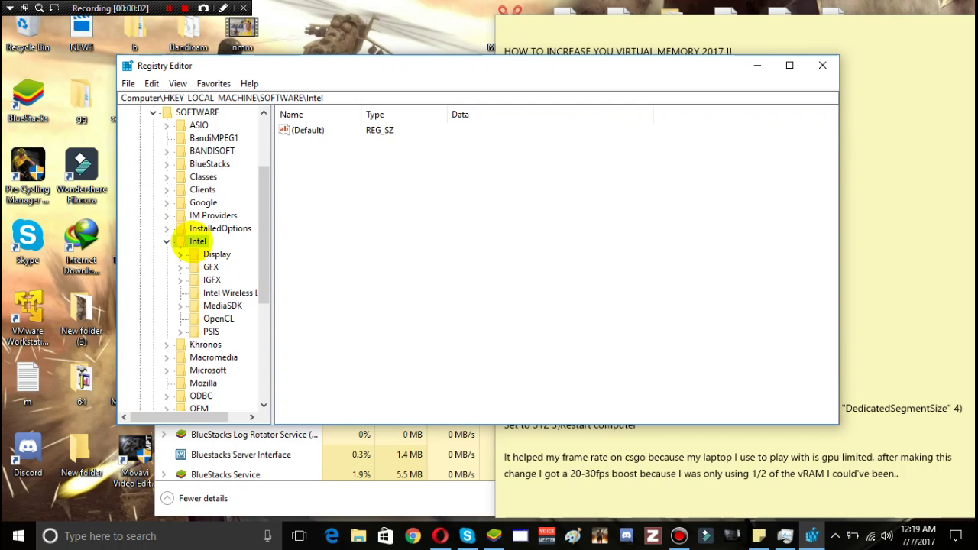
# Step: Create a new key named GMM under HKEY_LOCAL_MACHINE\SOFTWARE\Intel
pyautogui.rightClick(197, 241)
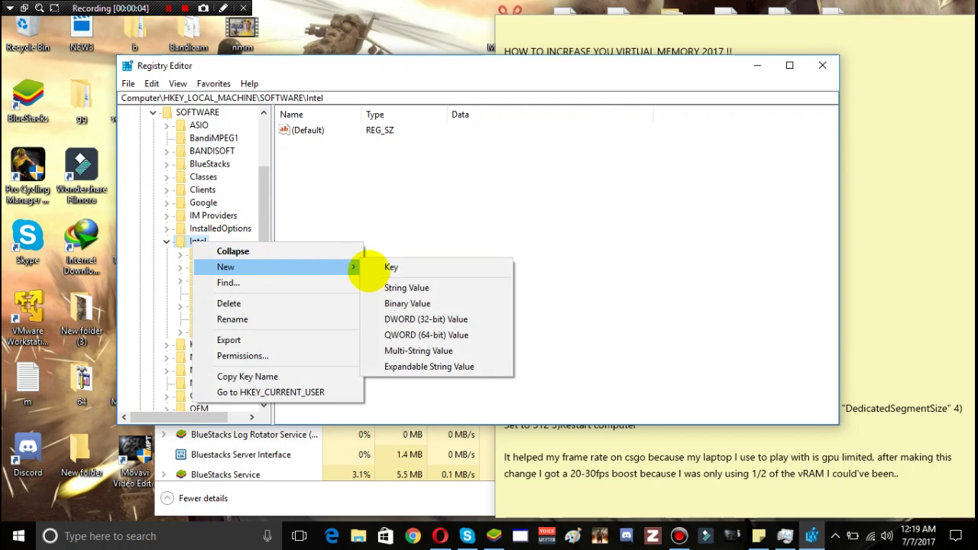
pyautogui.click(371, 268)
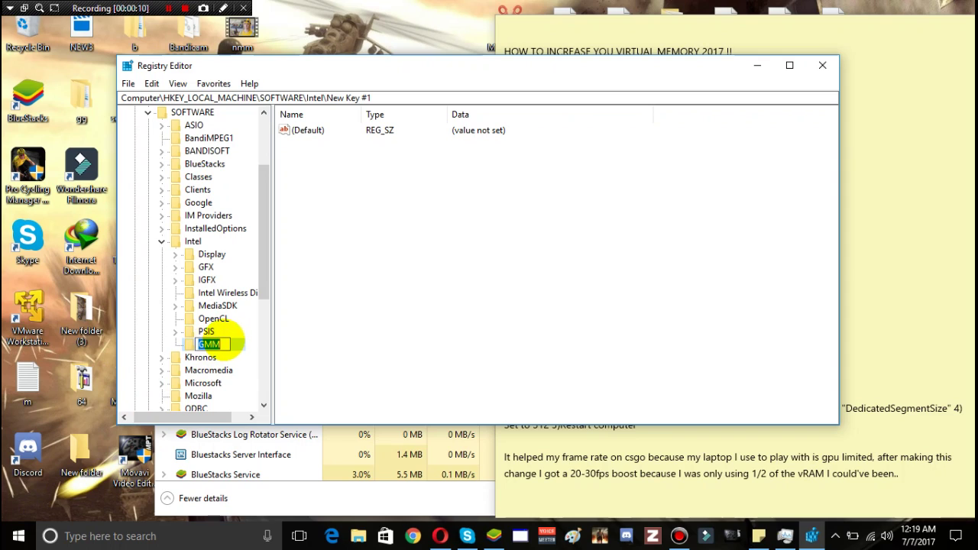
pyautogui.click(327, 329)
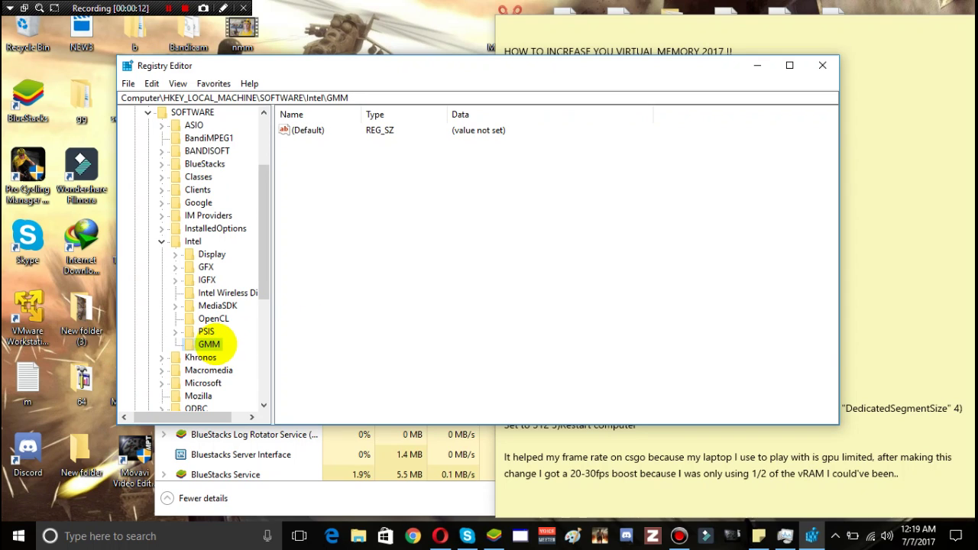
# Step: Create a new DWORD (32-bit) value inside the GMM key
pyautogui.click(209, 343)
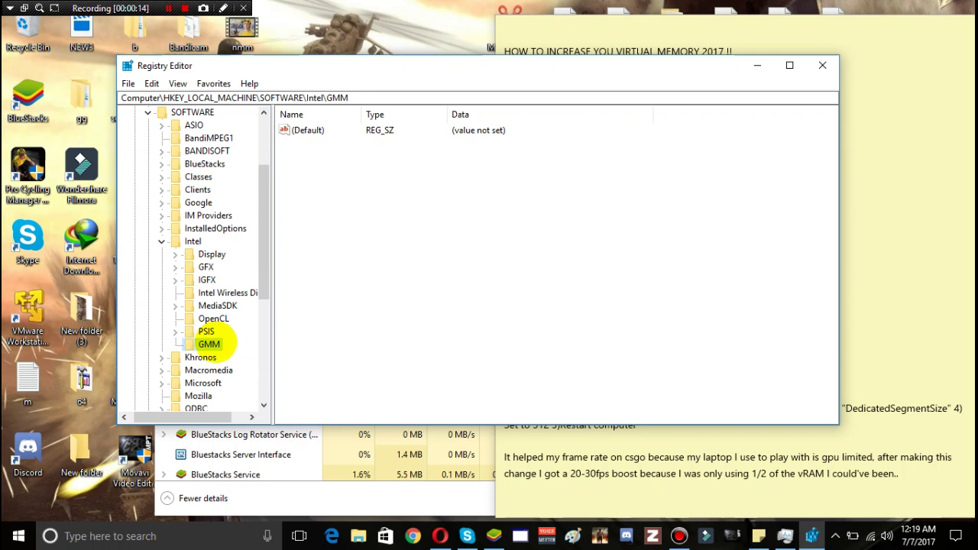
pyautogui.rightClick(331, 188)
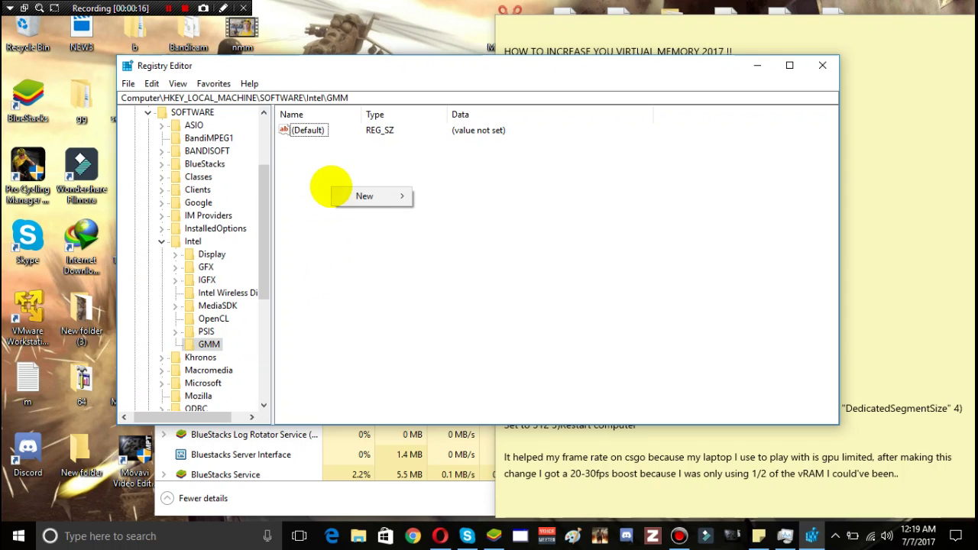
pyautogui.moveTo(401, 197)
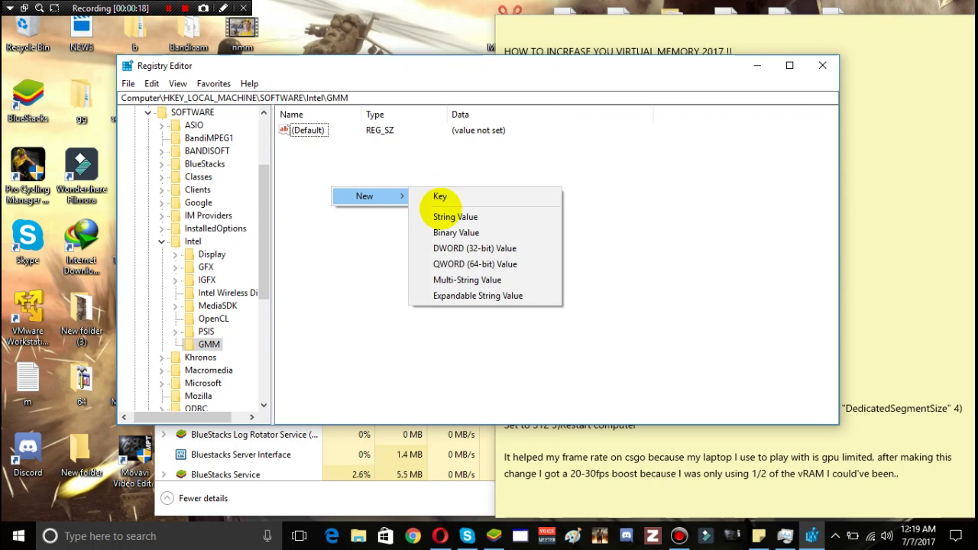
pyautogui.click(447, 247)
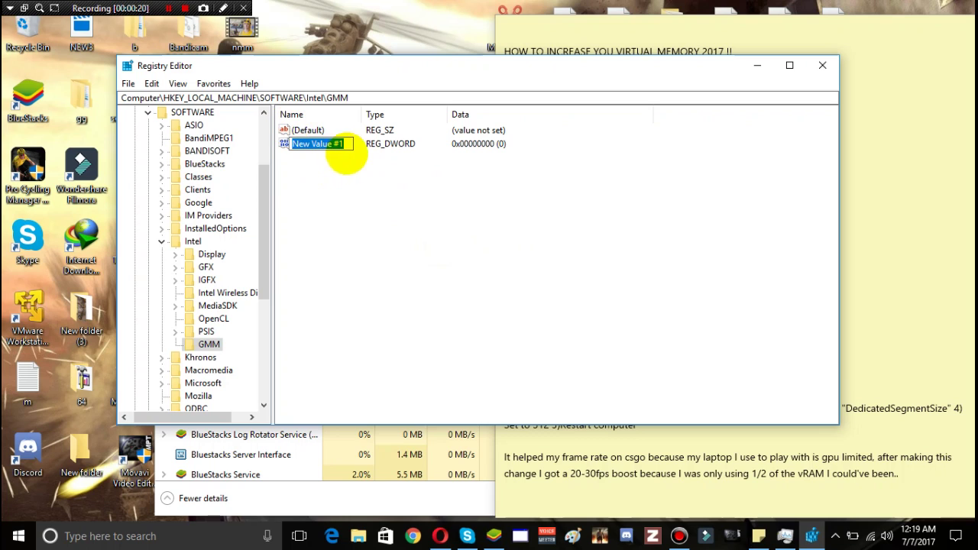
# Step: Copy the text "DedicatedSegmentSize" from the STEP 2 instructions in the note
pyautogui.click(867, 408)
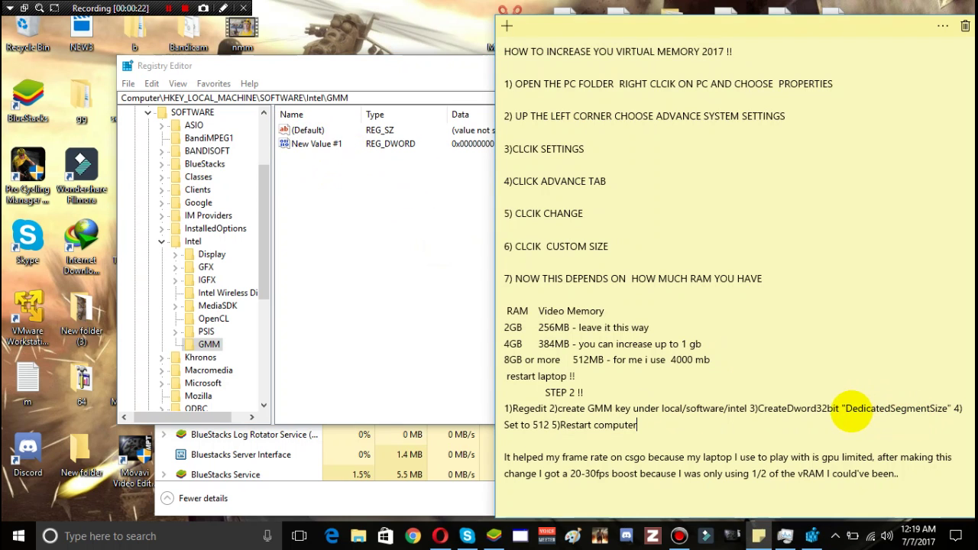
pyautogui.moveTo(758, 408); pyautogui.dragTo(917, 408)
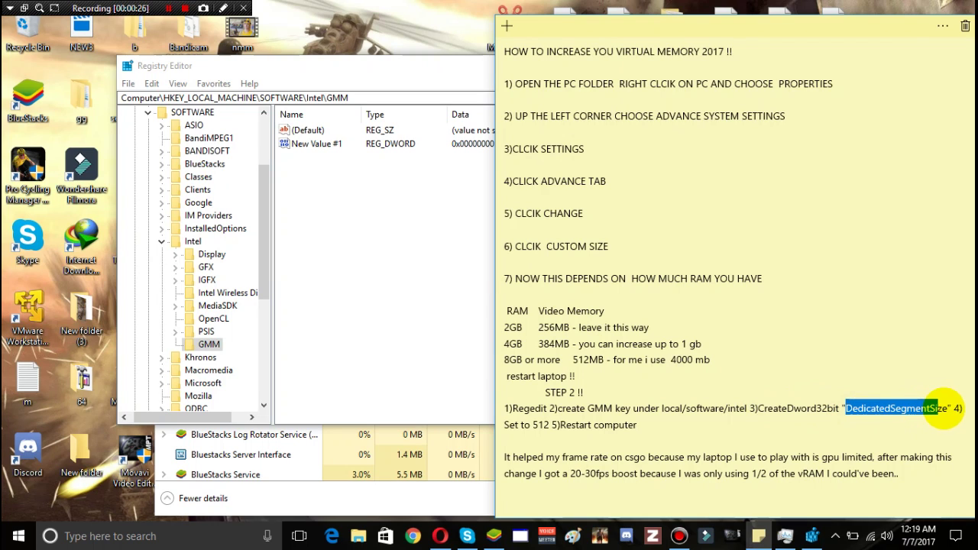
pyautogui.rightClick(938, 409)
pyautogui.click(937, 393)
# Step: Rename the new DWORD value in the GMM key to DedicatedSegmentSize by pasting the copied text
pyautogui.click(328, 146)
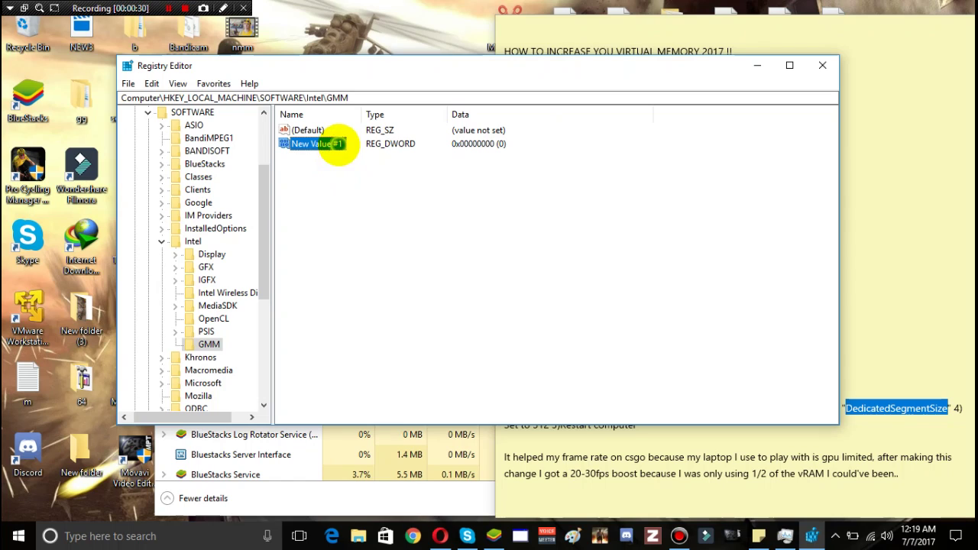
pyautogui.rightClick(333, 144)
pyautogui.click(363, 207)
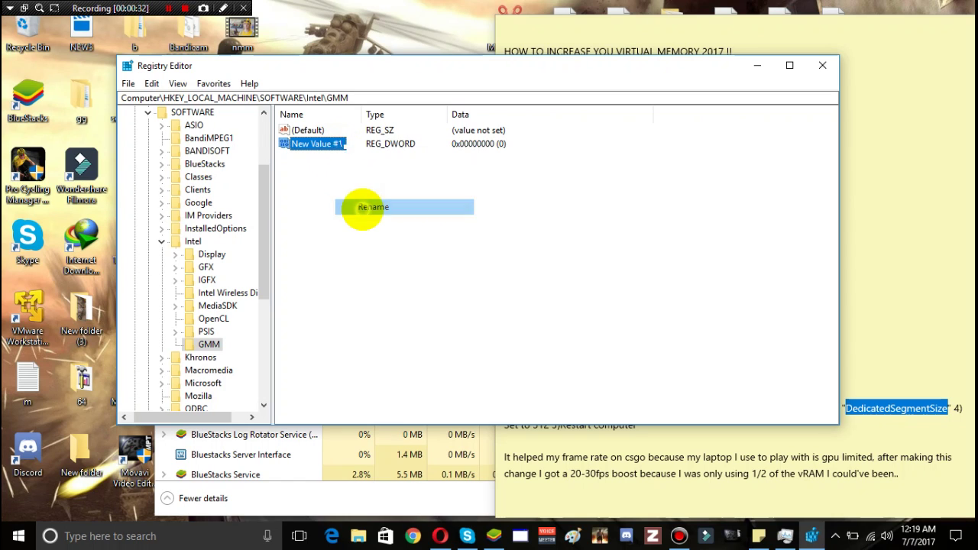
pyautogui.rightClick(328, 146)
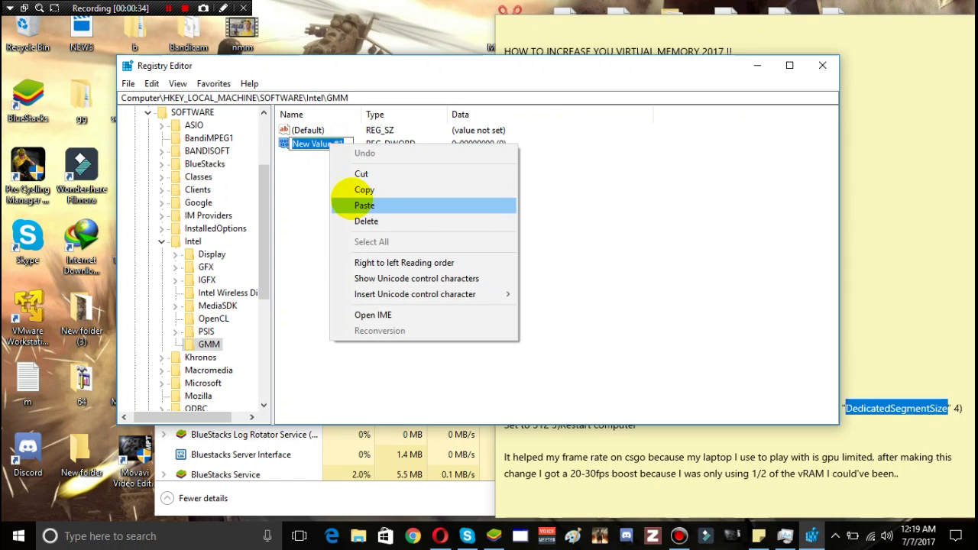
pyautogui.click(352, 204)
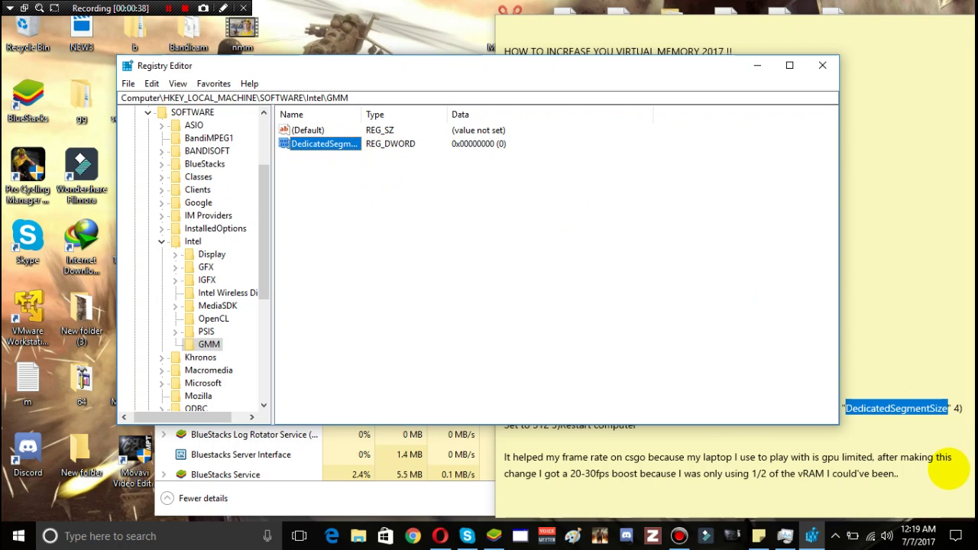
# Step: Copy the number 512 from the "Set to 512" instruction in the note
pyautogui.click(948, 469)
pyautogui.moveTo(953, 407); pyautogui.dragTo(505, 440)
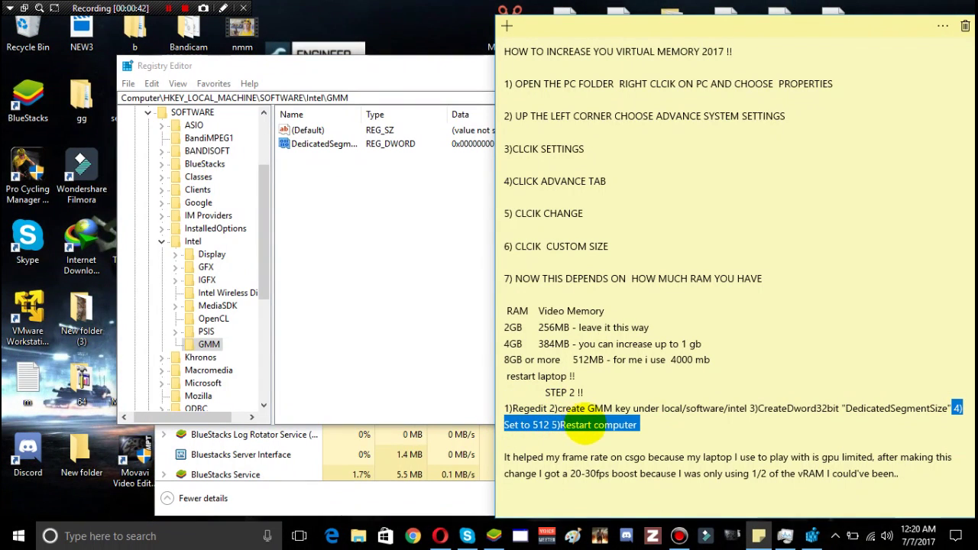
pyautogui.click(543, 425)
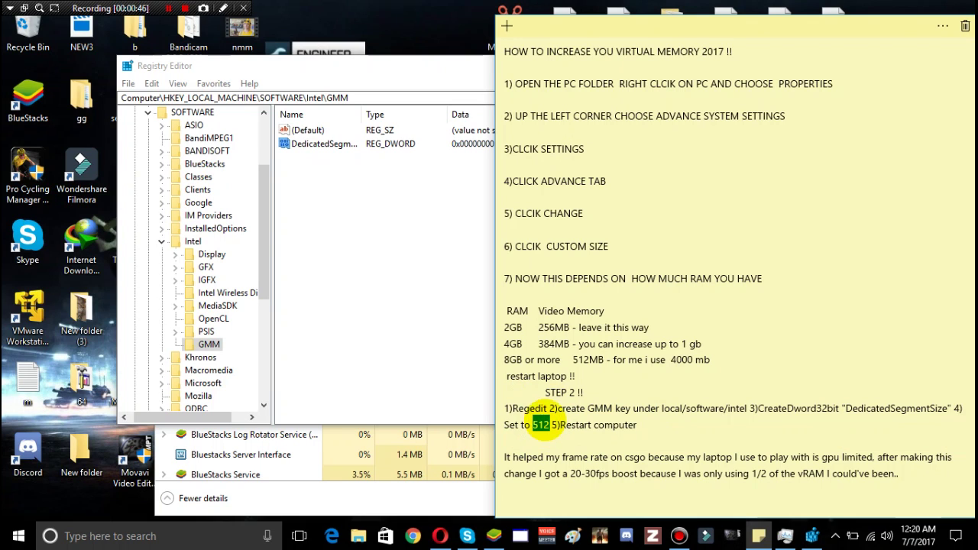
pyautogui.rightClick(540, 424)
pyautogui.click(539, 408)
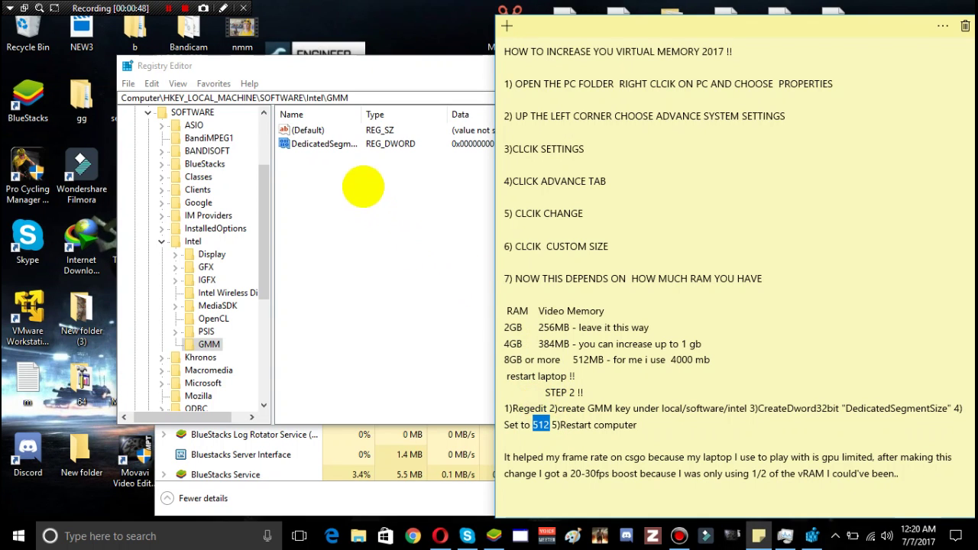
# Step: Set the value data of DedicatedSegmentSize to 512 with the Hexadecimal base by pasting the copied number
pyautogui.click(354, 146)
pyautogui.rightClick(357, 148)
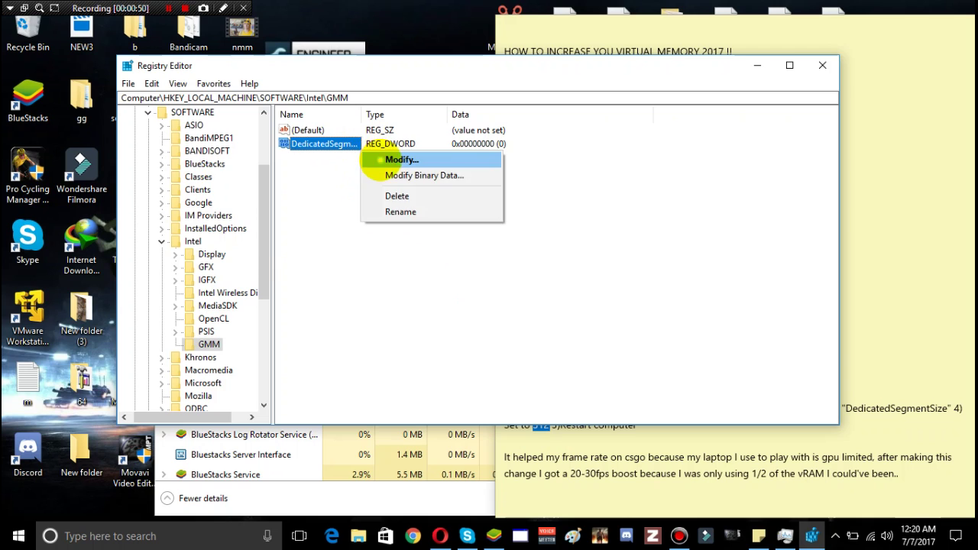
pyautogui.click(378, 159)
pyautogui.rightClick(183, 201)
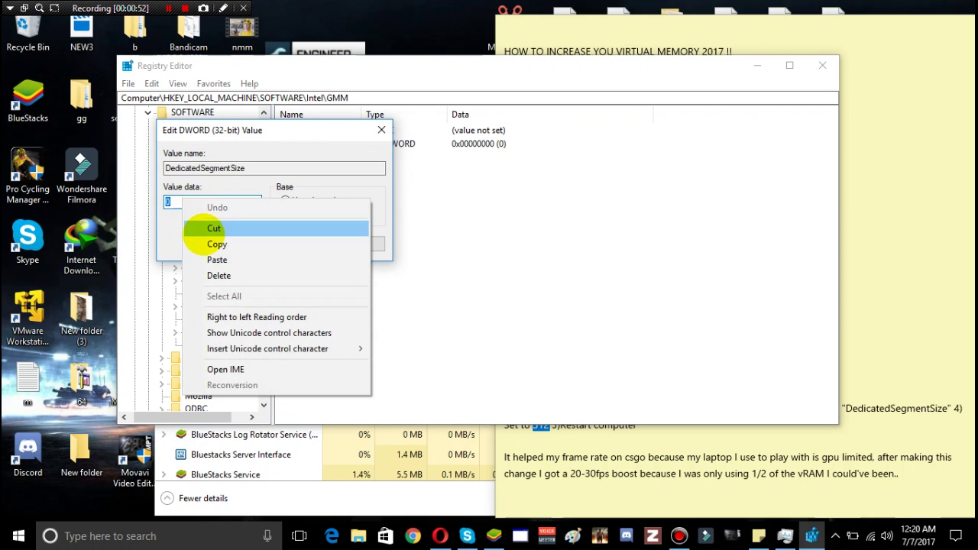
pyautogui.click(194, 259)
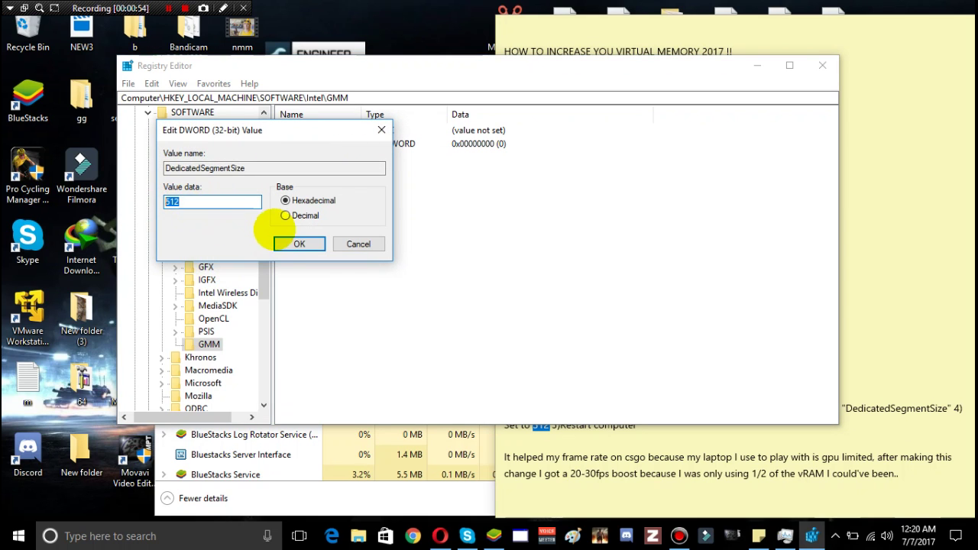
pyautogui.click(297, 242)
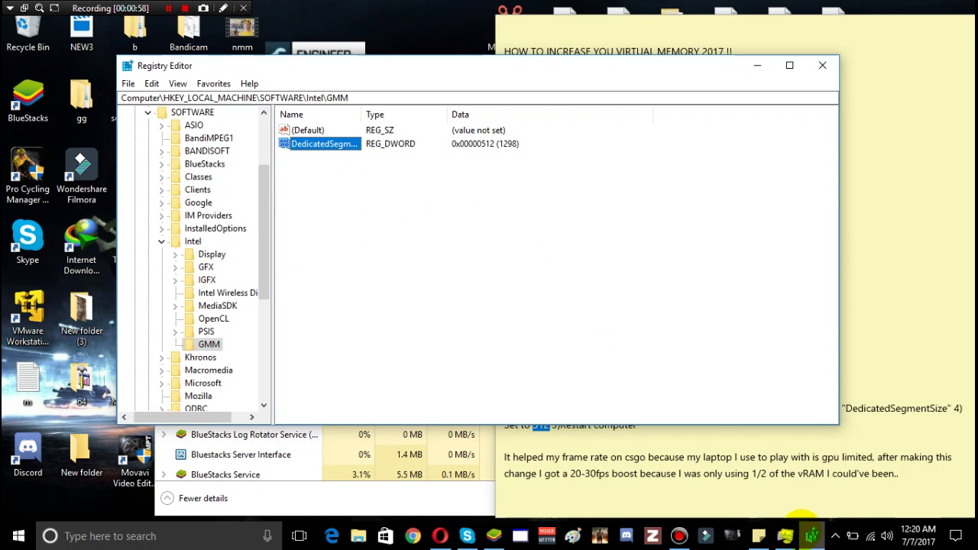
# Step: Read the closing paragraph of the note about the frame rate improvement in csgo
pyautogui.click(797, 473)
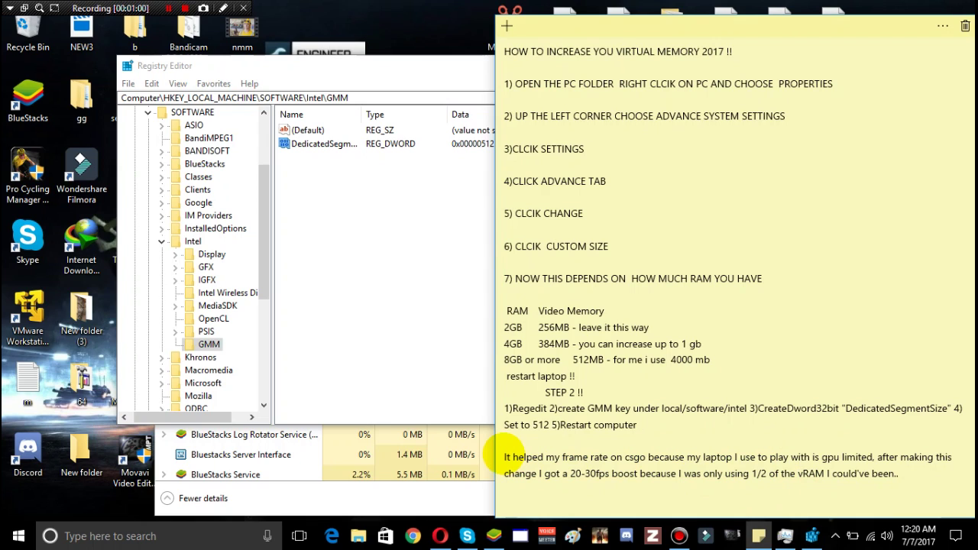
pyautogui.moveTo(504, 457); pyautogui.dragTo(897, 475)
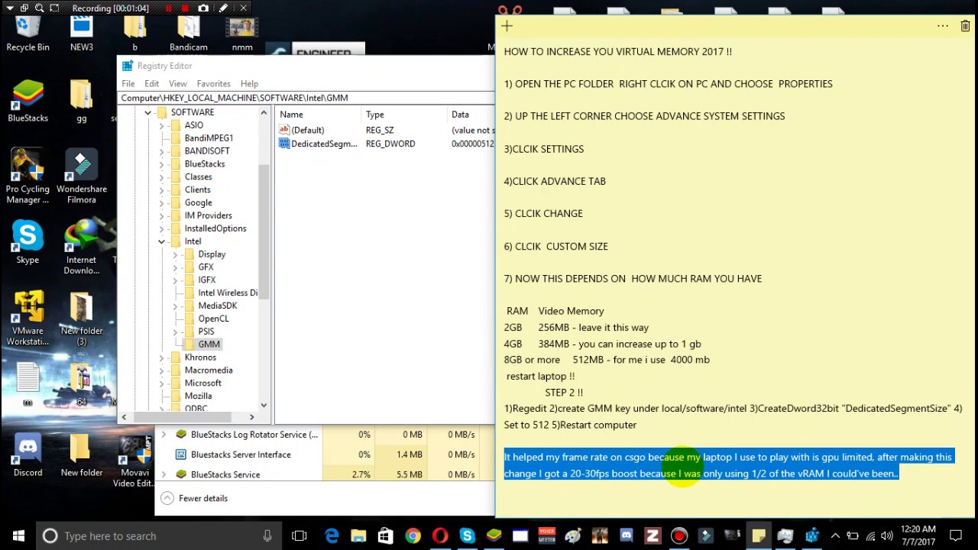
pyautogui.click(682, 466)
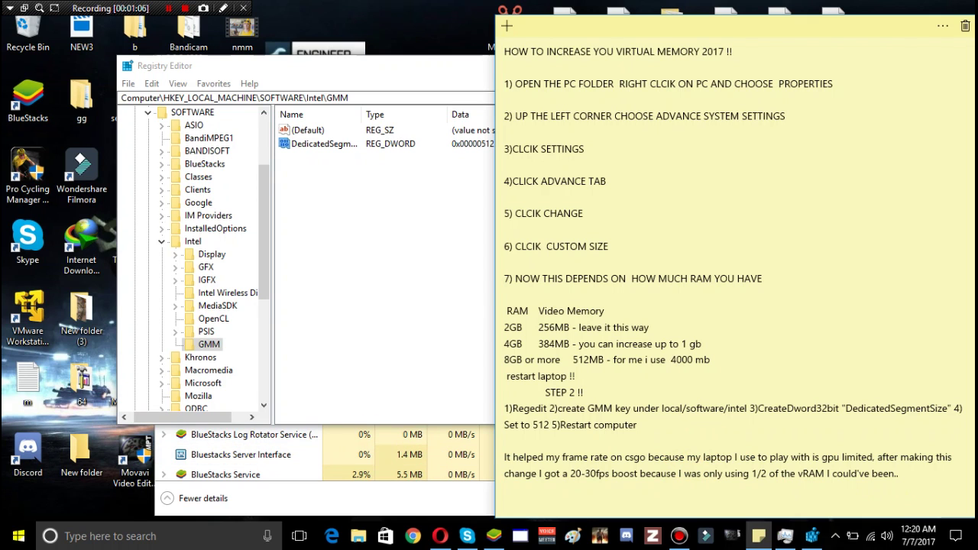
# Step: Restart the computer to apply the registry change
pyautogui.click(18, 535)
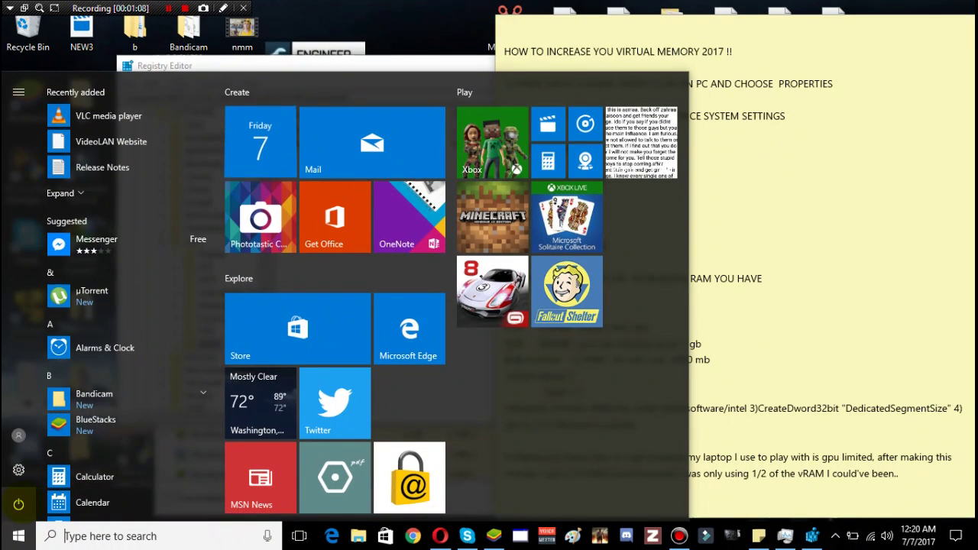
pyautogui.click(18, 504)
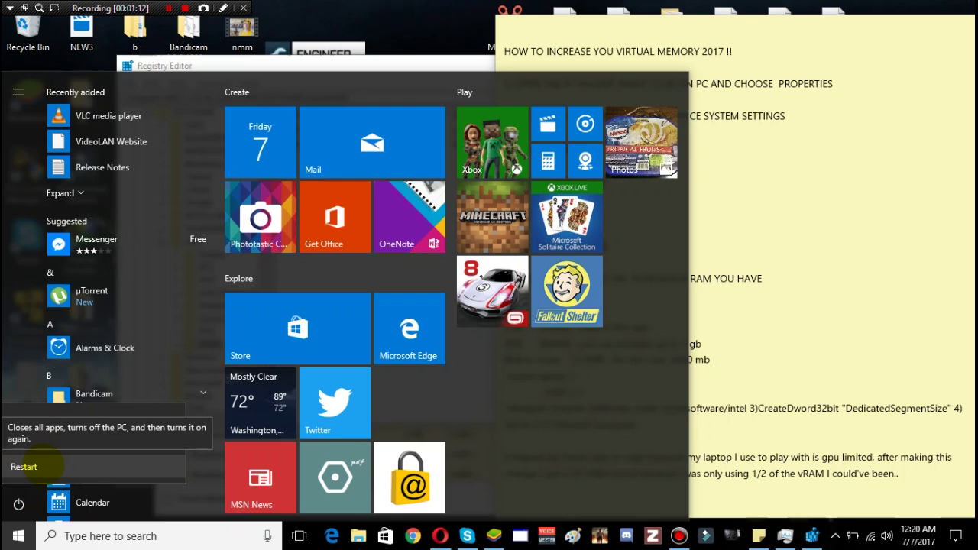
pyautogui.click(23, 466)
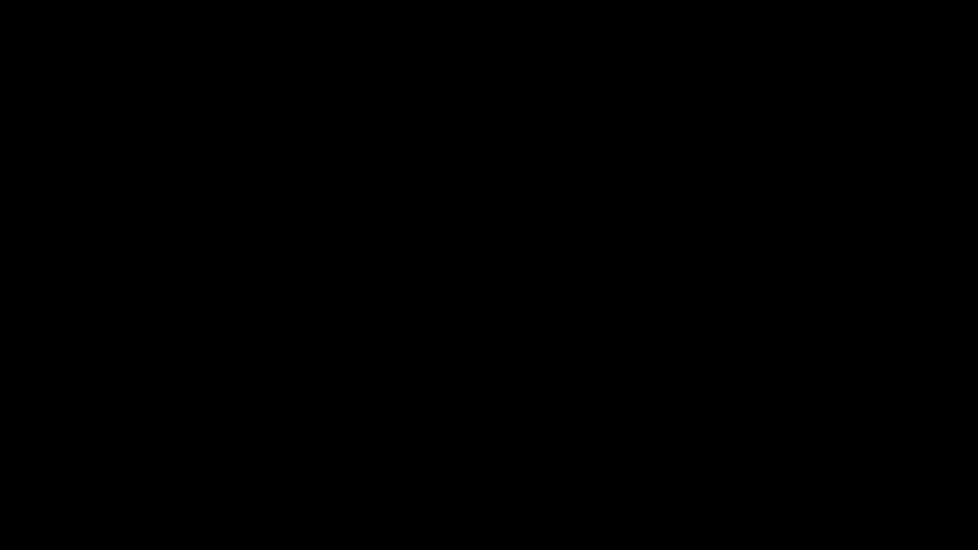